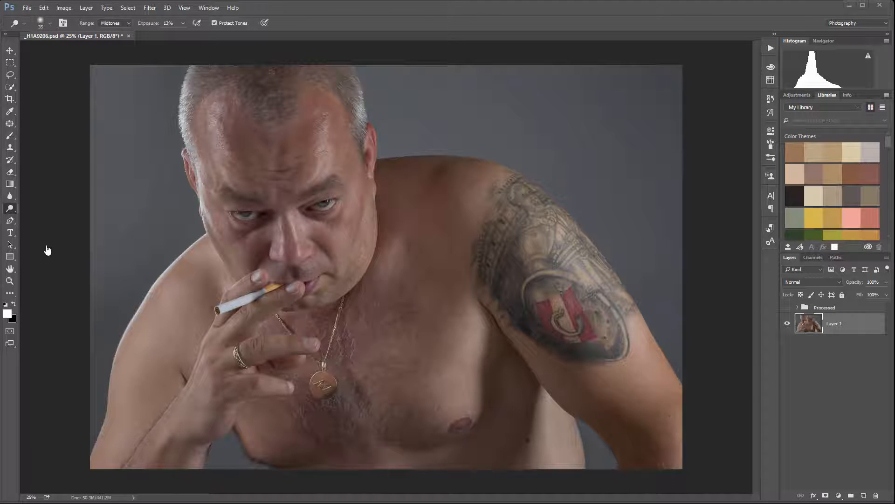
pyautogui.rightClick(12, 212)
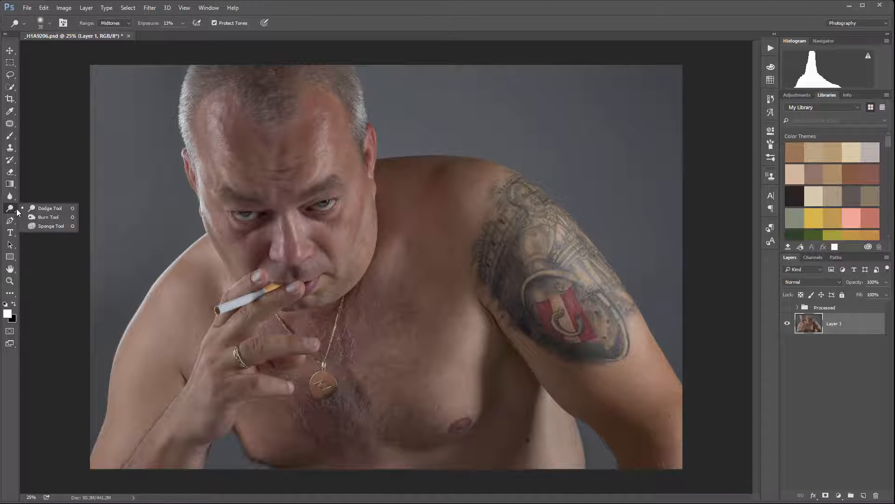
pyautogui.click(46, 208)
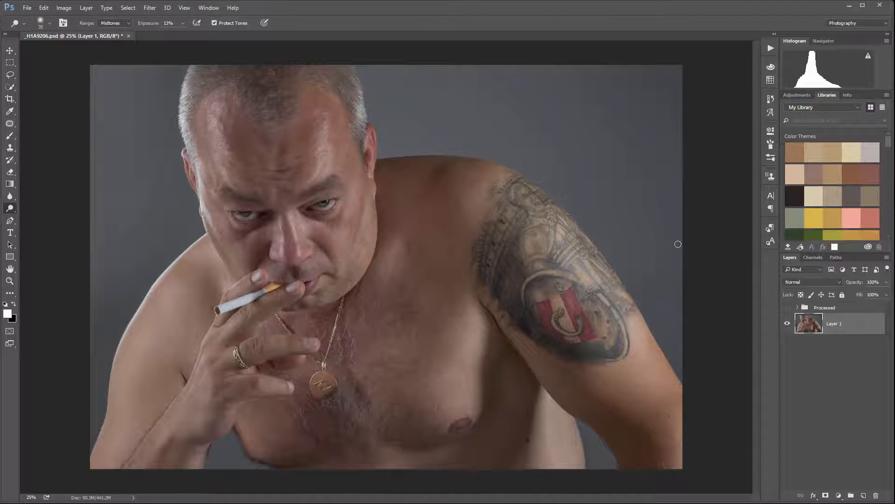
# - Add a new layer above Layer 1 and name it db
pyautogui.click(864, 496)
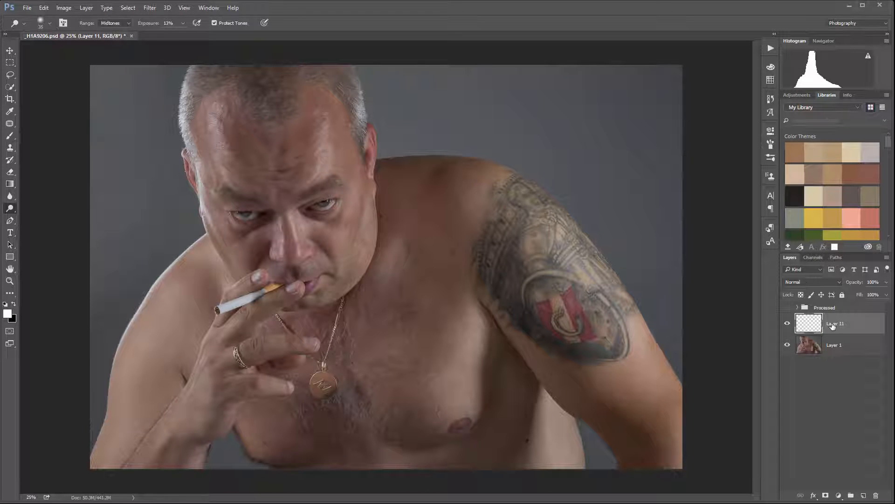
pyautogui.doubleClick(834, 323)
pyautogui.write('db')
pyautogui.press('Return')
# - Fill the db layer with 50% Gray at 100% opacity and set its blend mode to Soft Light
pyautogui.click(42, 7)
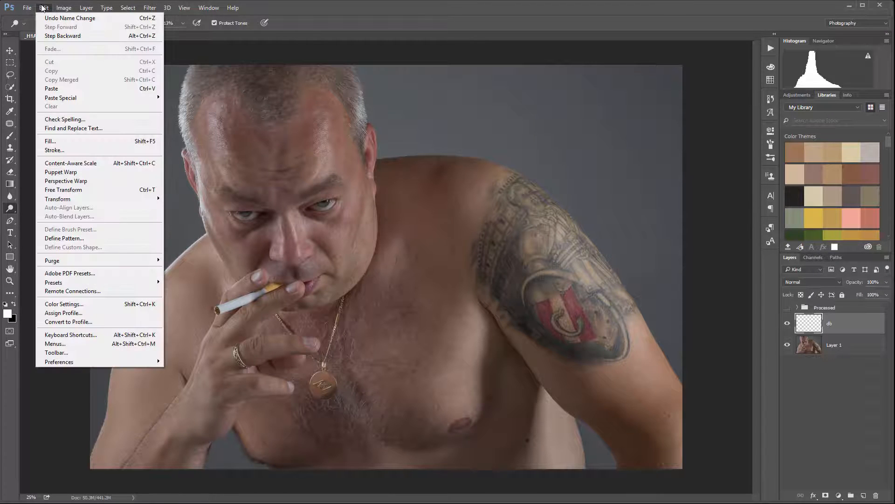
pyautogui.click(84, 141)
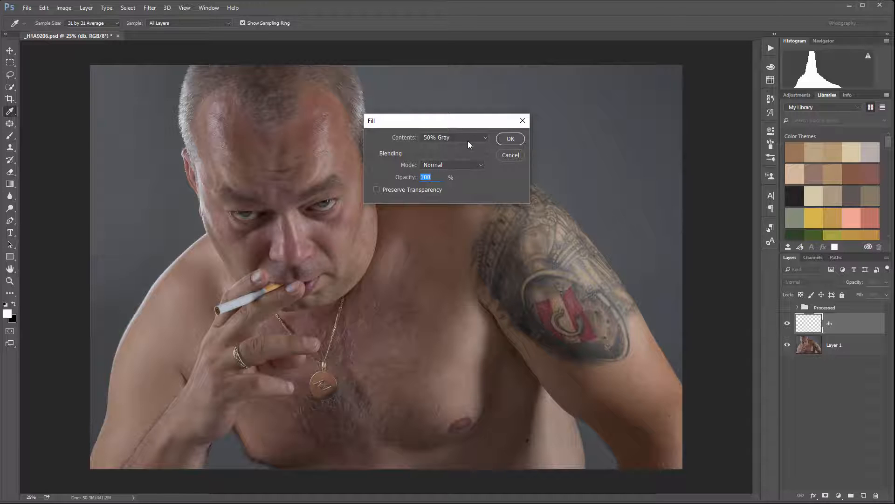
pyautogui.click(503, 138)
pyautogui.press('o')
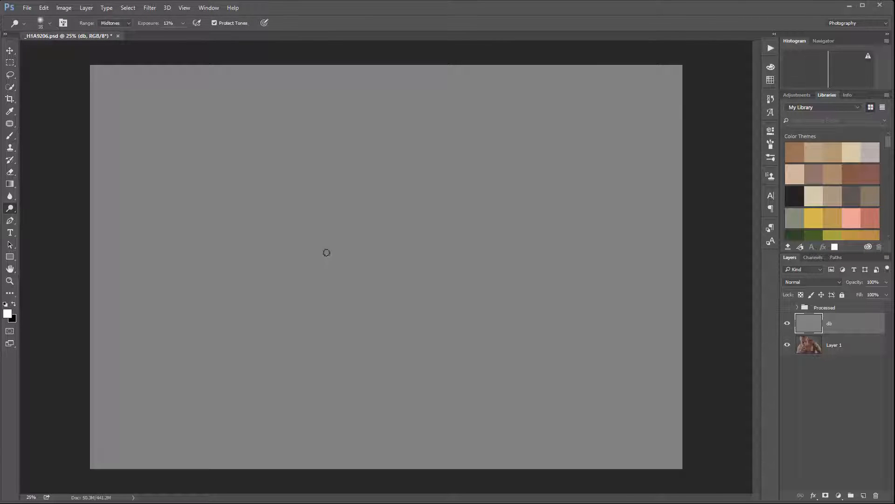
pyautogui.click(839, 283)
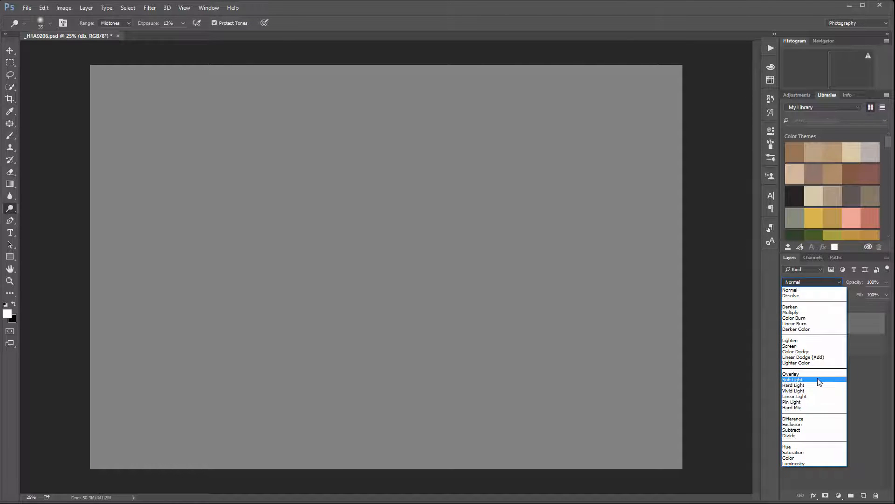
pyautogui.click(819, 381)
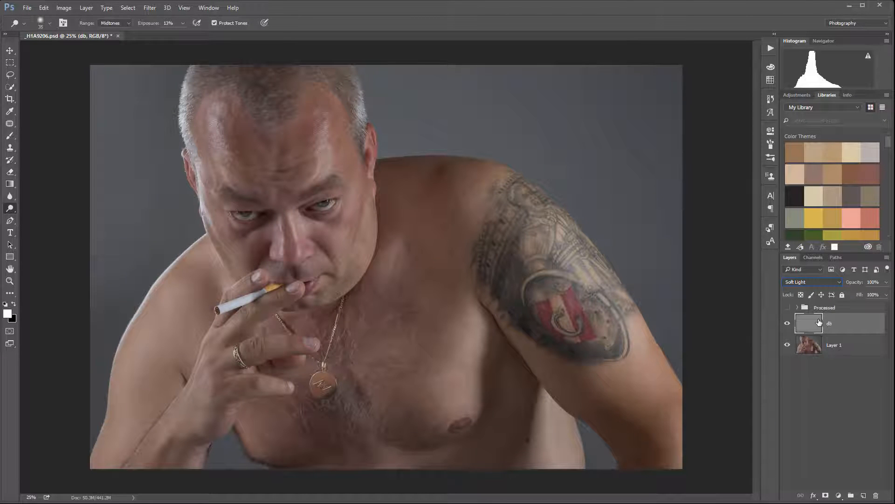
# - Compare the portrait with the gray db layer hidden and shown
pyautogui.click(788, 324)
pyautogui.click(788, 324)
pyautogui.click(788, 324)
pyautogui.click(788, 324)
# - Set up the Brush tool with a soft round 100 px tip at 5% opacity
pyautogui.rightClick(14, 211)
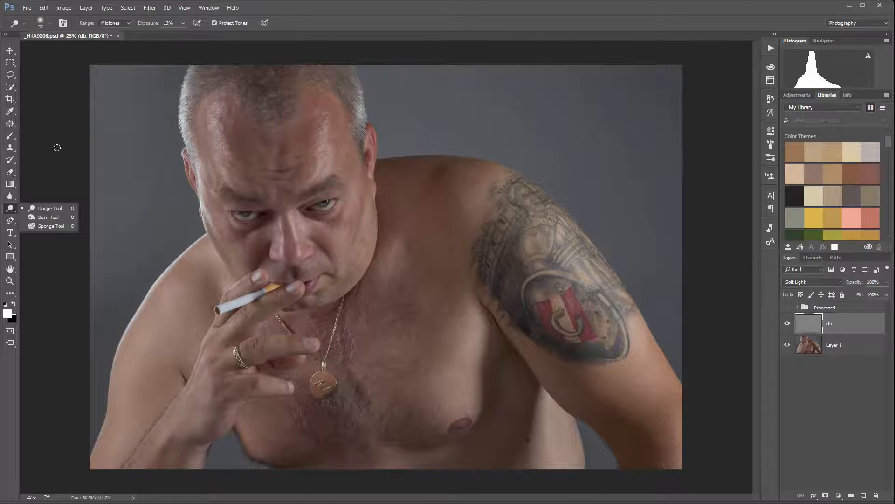
pyautogui.press('b')
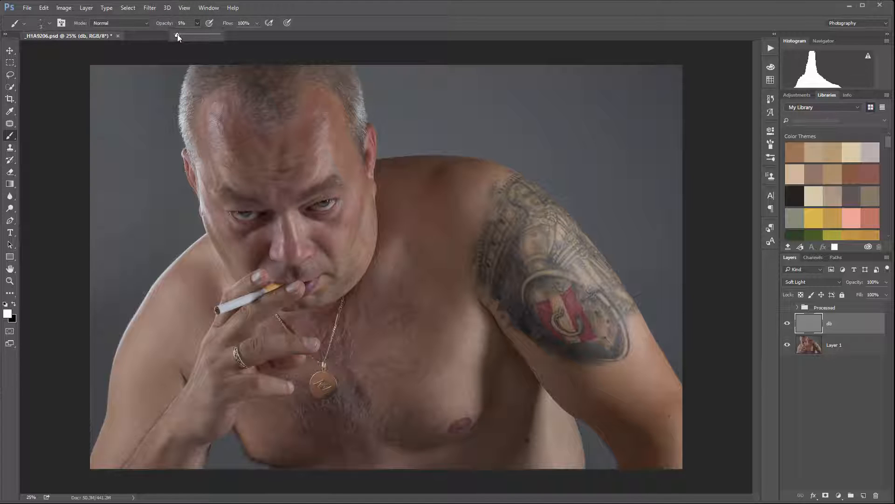
pyautogui.click(68, 94)
pyautogui.rightClick(529, 180)
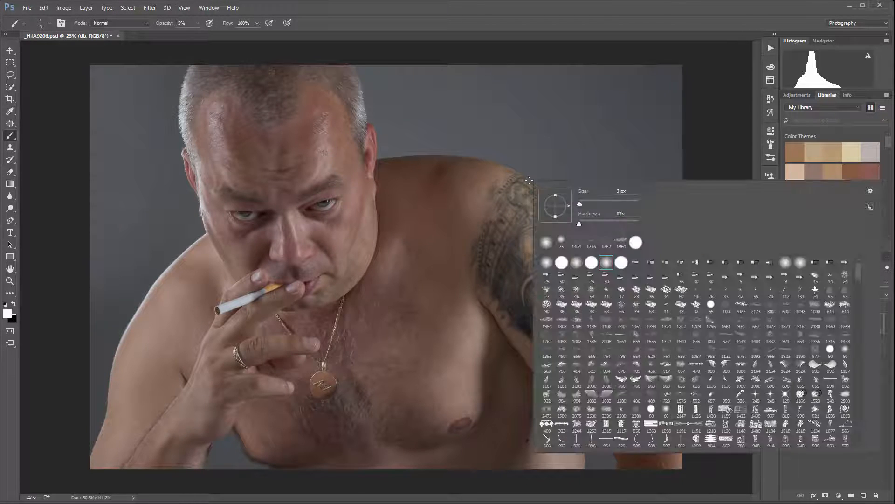
pyautogui.click(607, 263)
pyautogui.click(737, 128)
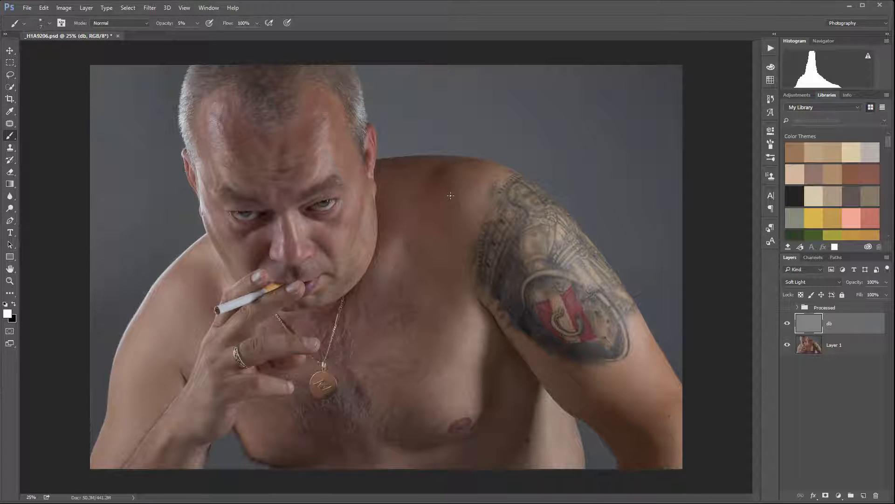
pyautogui.press(']')
pyautogui.press('[')
pyautogui.press('[')
pyautogui.press('[')
pyautogui.scroll(3, 236, 206)
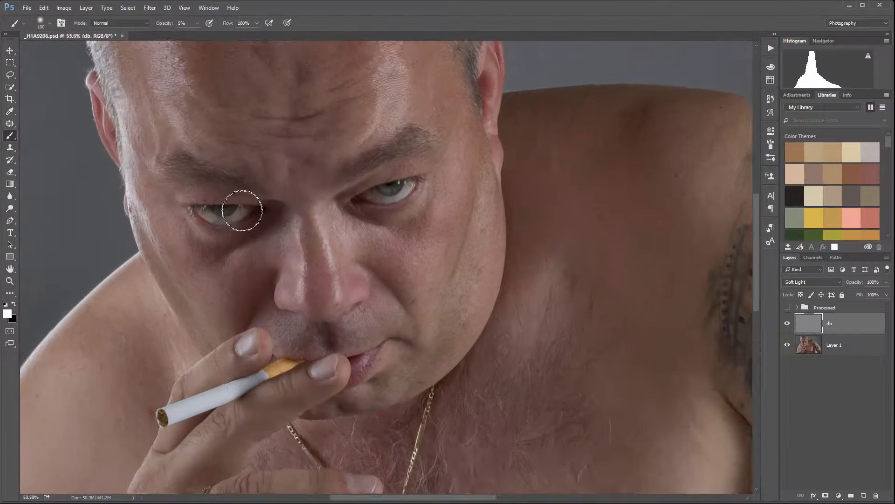
# - Make black the foreground color and darken the shadows along the bridge of the nose with a smaller brush
pyautogui.moveTo(338, 212); pyautogui.dragTo(448, 289)
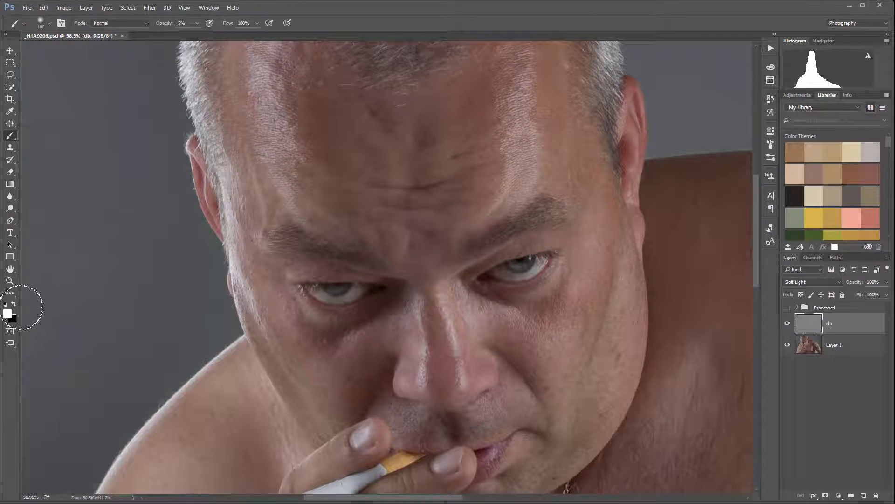
pyautogui.click(14, 304)
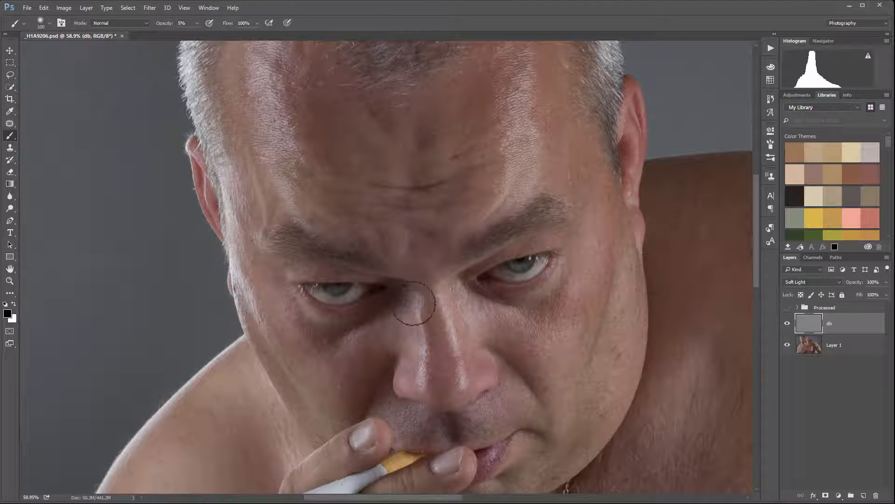
pyautogui.press('[')
pyautogui.press('[')
pyautogui.press('[')
pyautogui.press('[')
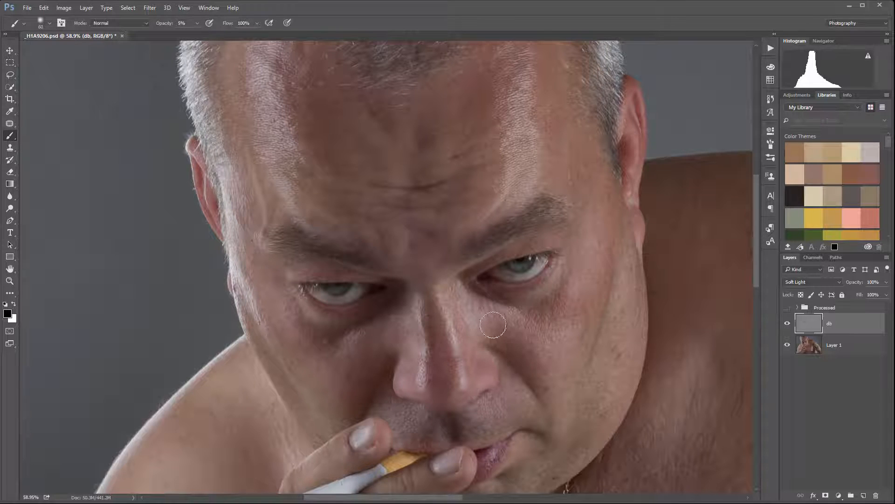
# - Compare the face before and after the first burn strokes by hiding and showing the db layer
pyautogui.click(788, 325)
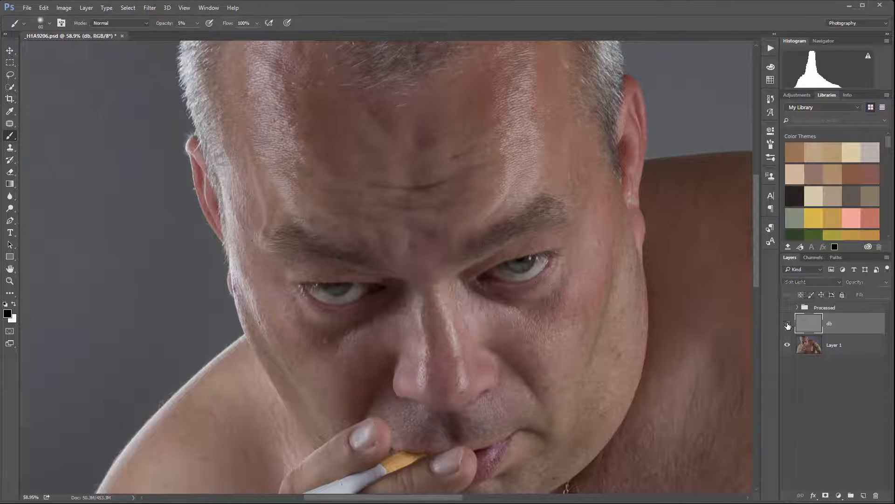
pyautogui.click(788, 324)
pyautogui.click(788, 324)
pyautogui.click(788, 324)
pyautogui.click(788, 324)
pyautogui.click(788, 324)
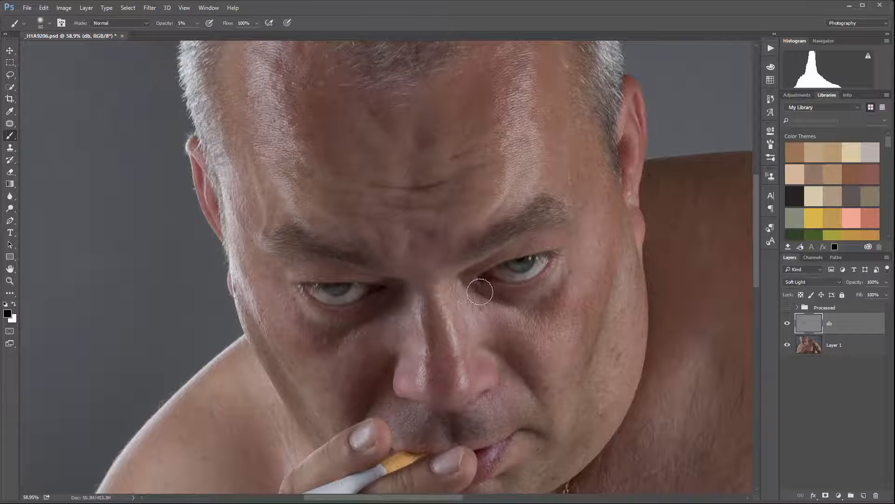
# - Alternate black and white foreground colors to shade and highlight around the nose and eyes, finishing with white
pyautogui.press('x')
pyautogui.press('x')
pyautogui.press('x')
pyautogui.press('x')
pyautogui.press('x')
pyautogui.press('x')
pyautogui.press('x')
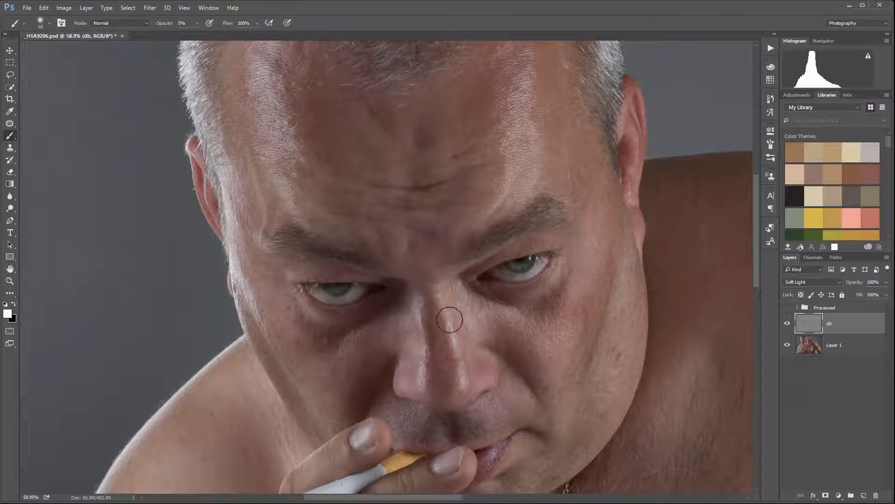
# - Brighten the white of the eye on the image's left side with a 25 px white brush
pyautogui.scroll(3, 444, 326)
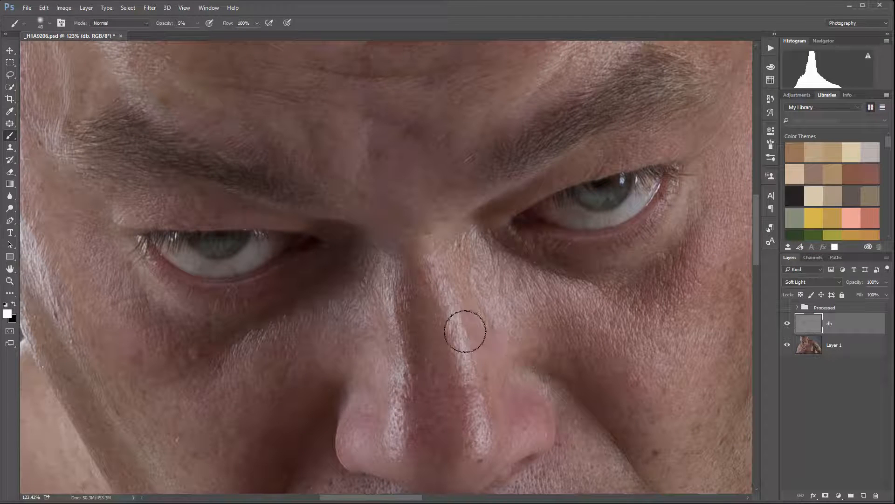
pyautogui.press('[')
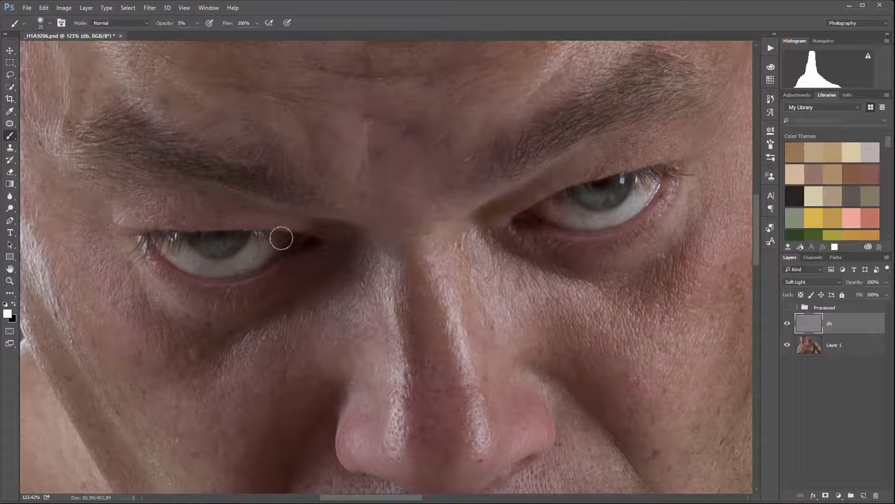
pyautogui.moveTo(157, 252)
pyautogui.mouseDown()
pyautogui.moveTo(192, 267)
pyautogui.moveTo(280, 254)
pyautogui.mouseUp()
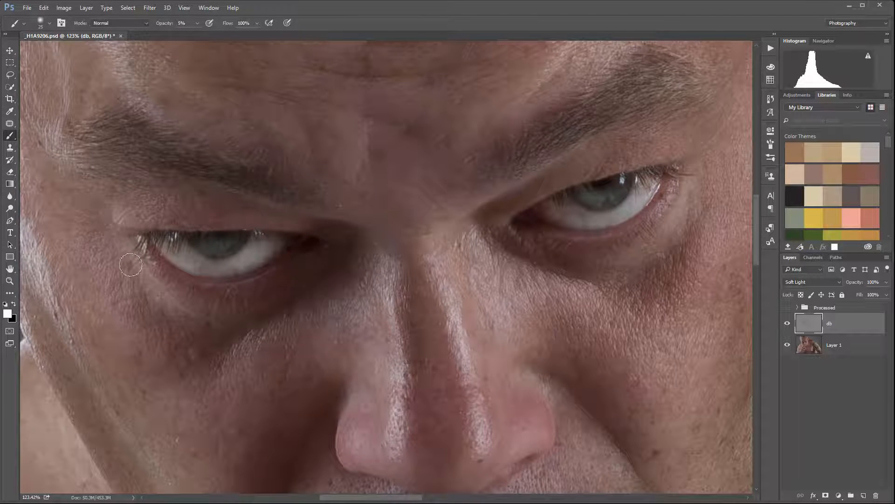
# - Lighten the cheek on the image's left side and the sides of the nose in white, enlarging the brush to 45 px
pyautogui.moveTo(165, 370); pyautogui.dragTo(159, 354)
pyautogui.press(']')
pyautogui.press(']')
pyautogui.press(']')
pyautogui.press(']')
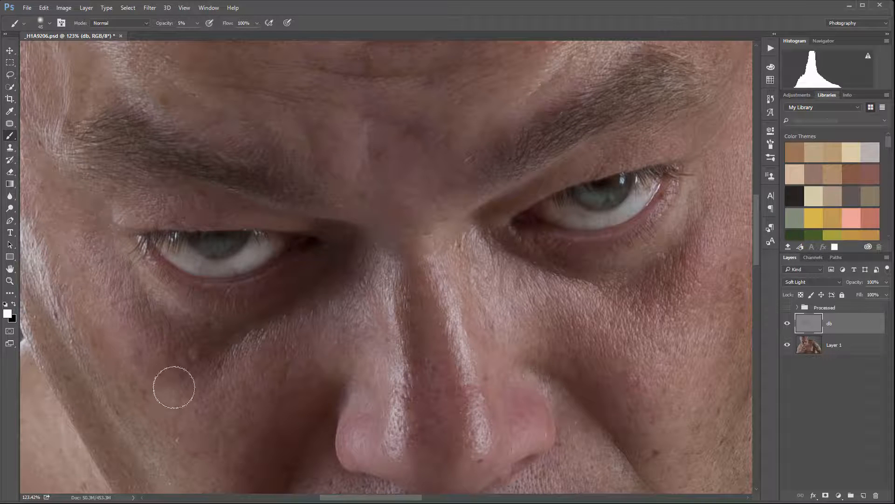
pyautogui.moveTo(286, 353)
pyautogui.mouseDown()
pyautogui.moveTo(325, 336)
pyautogui.moveTo(358, 293)
pyautogui.moveTo(200, 416)
pyautogui.moveTo(319, 316)
pyautogui.moveTo(236, 387)
pyautogui.moveTo(188, 411)
pyautogui.moveTo(131, 328)
pyautogui.moveTo(148, 416)
pyautogui.moveTo(132, 349)
pyautogui.moveTo(211, 368)
pyautogui.moveTo(259, 394)
pyautogui.moveTo(322, 351)
pyautogui.moveTo(251, 385)
pyautogui.moveTo(247, 421)
pyautogui.moveTo(295, 378)
pyautogui.mouseUp()
pyautogui.moveTo(354, 379)
pyautogui.mouseDown()
pyautogui.moveTo(351, 390)
pyautogui.moveTo(370, 405)
pyautogui.moveTo(362, 442)
pyautogui.moveTo(354, 440)
pyautogui.moveTo(366, 438)
pyautogui.mouseUp()
pyautogui.moveTo(534, 424)
pyautogui.mouseDown()
pyautogui.moveTo(514, 424)
pyautogui.moveTo(521, 439)
pyautogui.moveTo(544, 425)
pyautogui.moveTo(538, 417)
pyautogui.moveTo(518, 432)
pyautogui.moveTo(529, 430)
pyautogui.moveTo(507, 422)
pyautogui.mouseUp()
# - Darken the shadows around both sides of the nose with black strokes
pyautogui.press('x')
pyautogui.moveTo(361, 402); pyautogui.dragTo(335, 398)
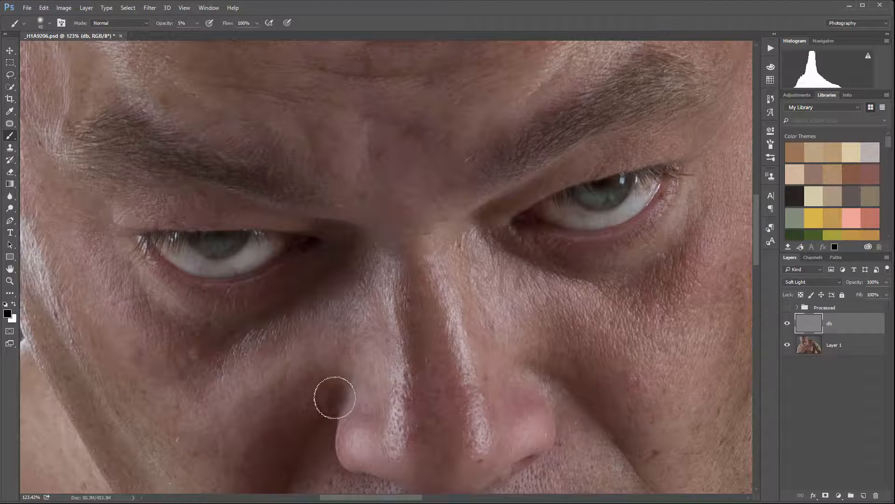
pyautogui.moveTo(486, 419)
pyautogui.mouseDown()
pyautogui.moveTo(511, 410)
pyautogui.moveTo(492, 413)
pyautogui.moveTo(526, 372)
pyautogui.mouseUp()
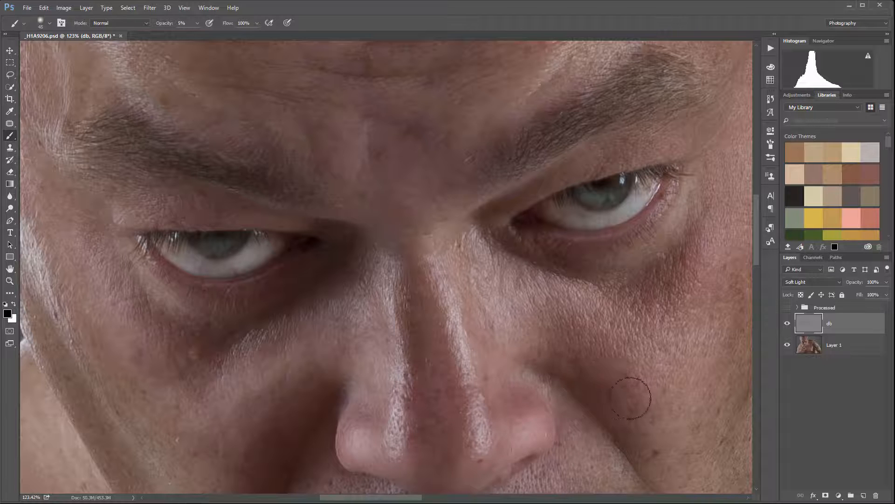
# - Dodge the forehead ridges with white and burn the creases between them with black to emphasize the wrinkles
pyautogui.moveTo(484, 185); pyautogui.dragTo(510, 383)
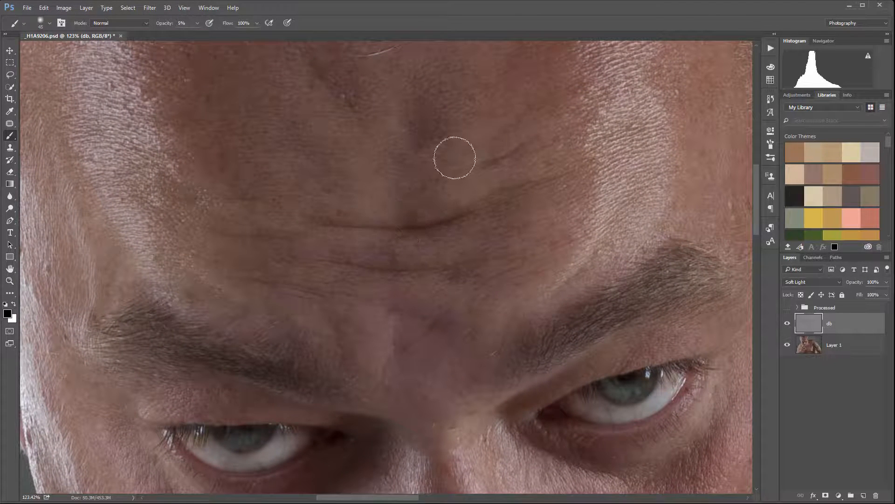
pyautogui.press('x')
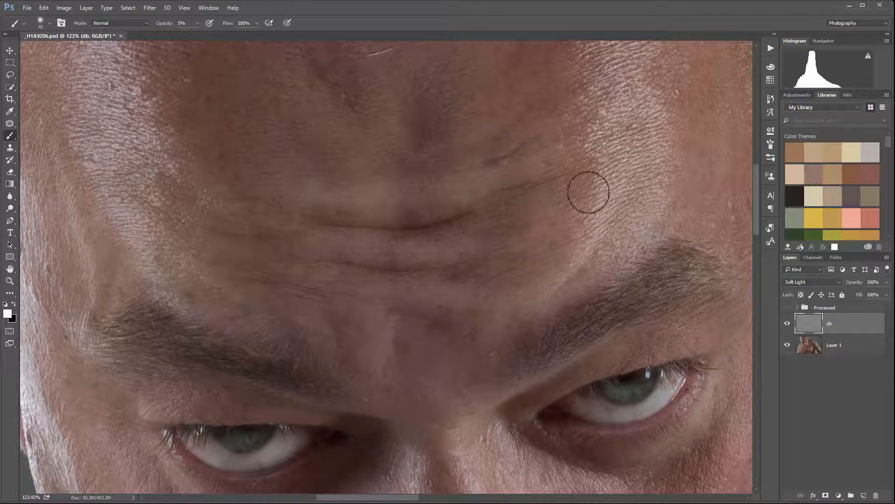
pyautogui.scroll(-5, 570, 260)
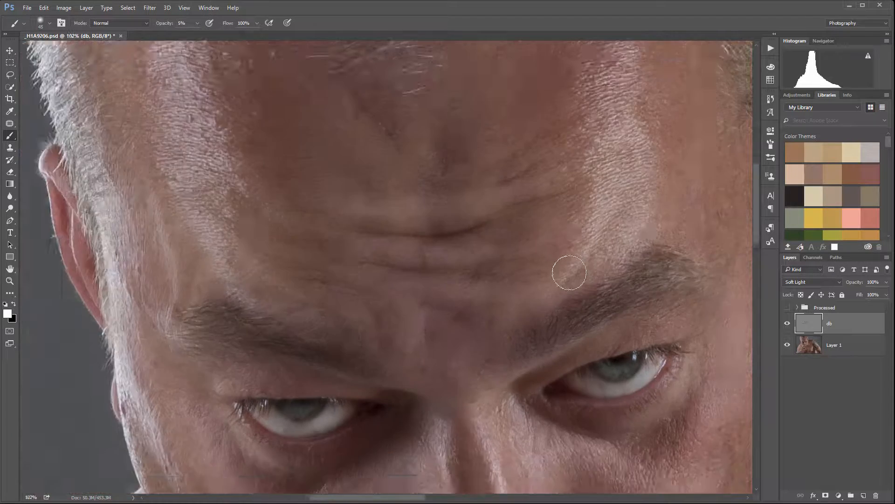
pyautogui.moveTo(616, 347); pyautogui.dragTo(596, 308)
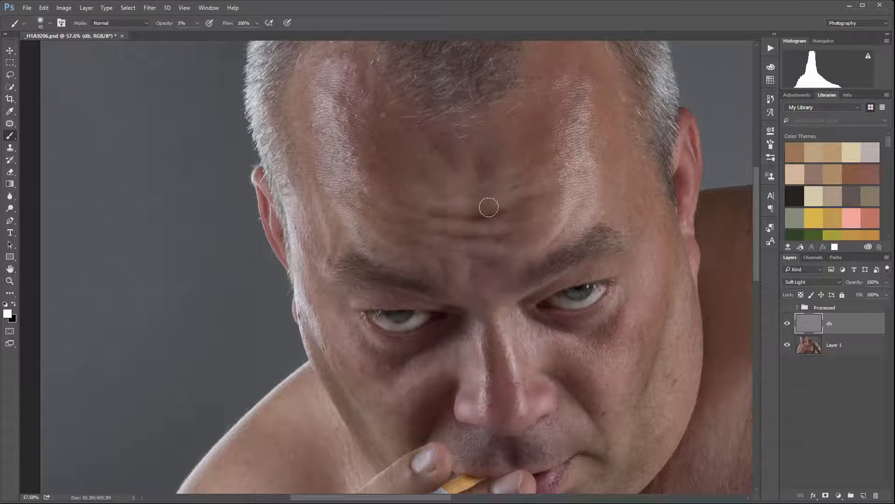
pyautogui.press('x')
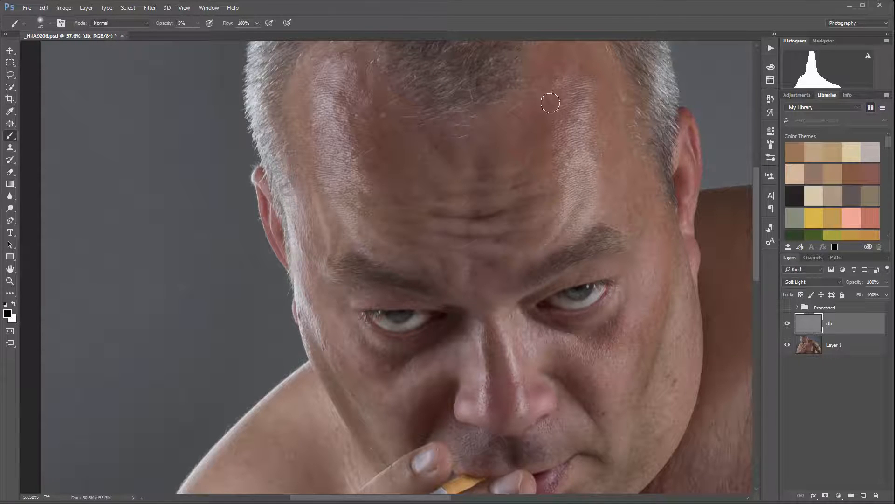
pyautogui.scroll(-1, 672, 364)
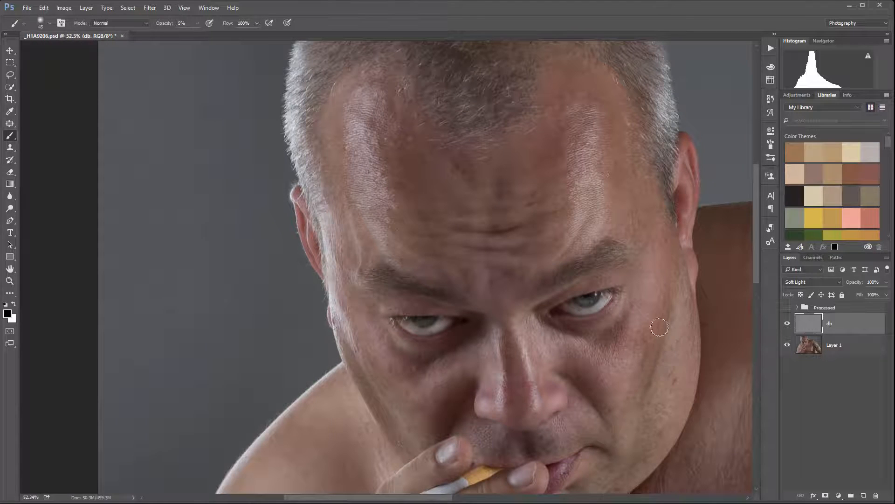
# - Compare the face with and without the dodge and burn strokes by repeatedly hiding and showing the db layer
pyautogui.click(788, 325)
pyautogui.click(788, 325)
pyautogui.click(788, 325)
pyautogui.click(789, 325)
pyautogui.click(788, 325)
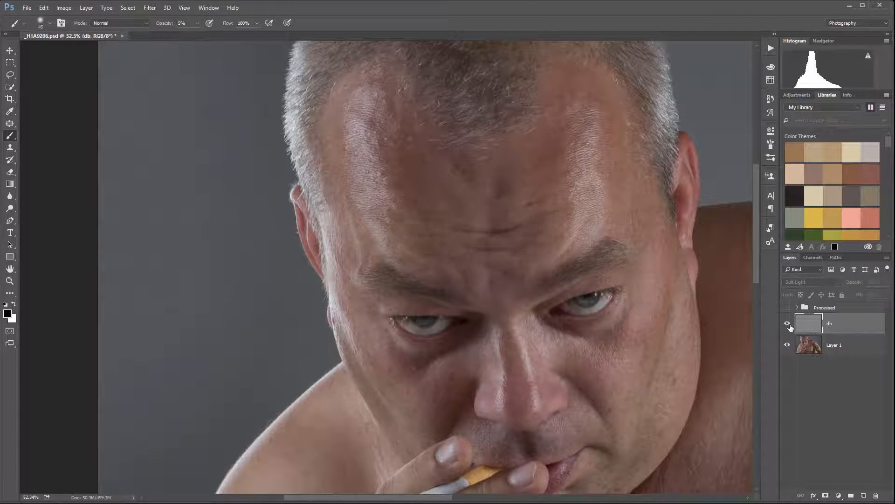
pyautogui.click(789, 325)
pyautogui.click(788, 325)
pyautogui.click(789, 325)
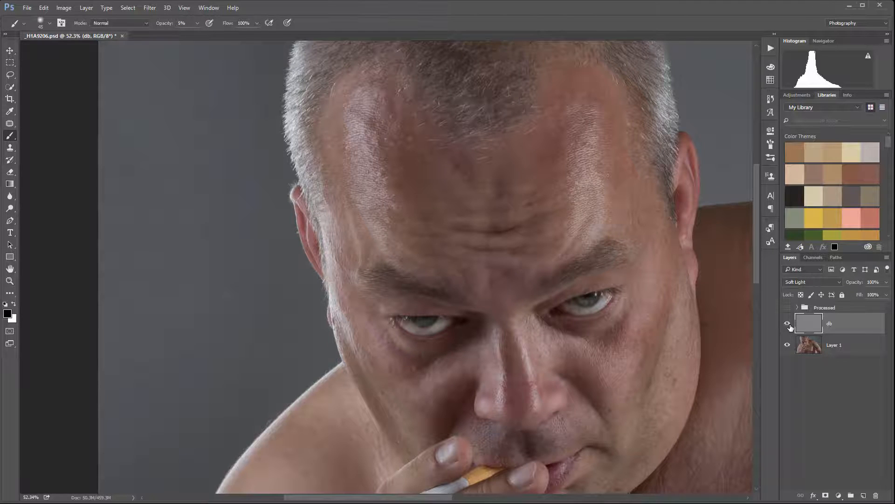
pyautogui.click(788, 325)
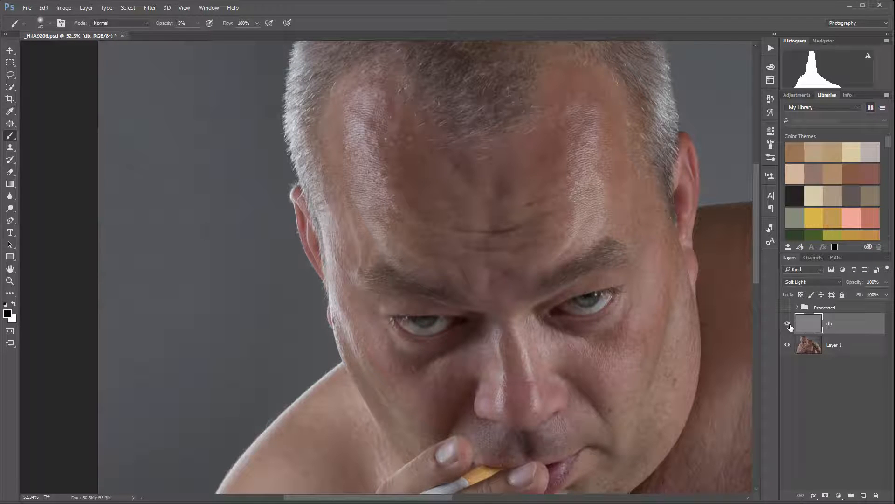
# - Examine the dodged and burned face and forehead at different magnifications with the db layer shown
pyautogui.click(788, 325)
pyautogui.scroll(-1, 663, 324)
pyautogui.scroll(-1, 663, 324)
pyautogui.moveTo(691, 338); pyautogui.dragTo(546, 268)
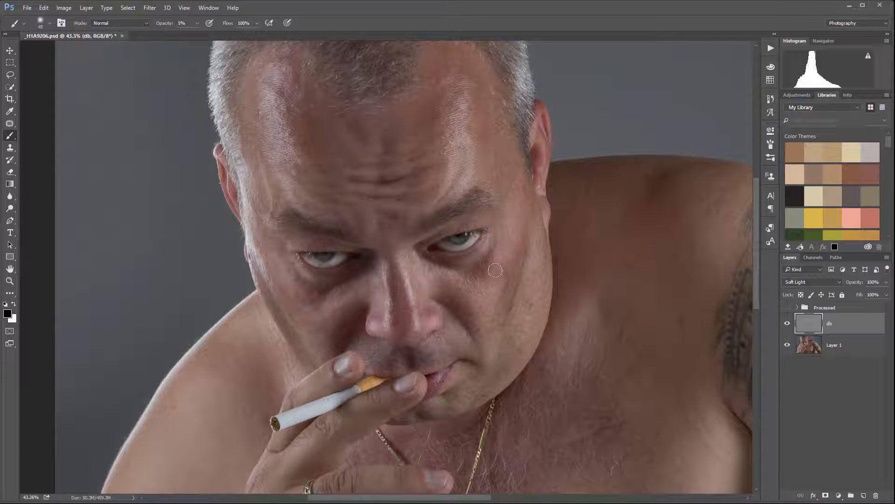
pyautogui.press('x')
pyautogui.press('x')
pyautogui.scroll(1, 479, 300)
pyautogui.scroll(-1, 479, 301)
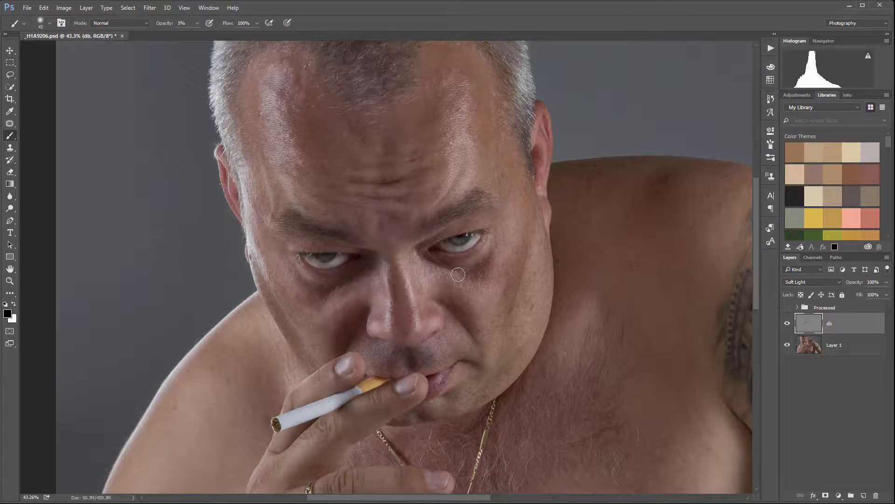
pyautogui.moveTo(532, 293); pyautogui.dragTo(514, 352)
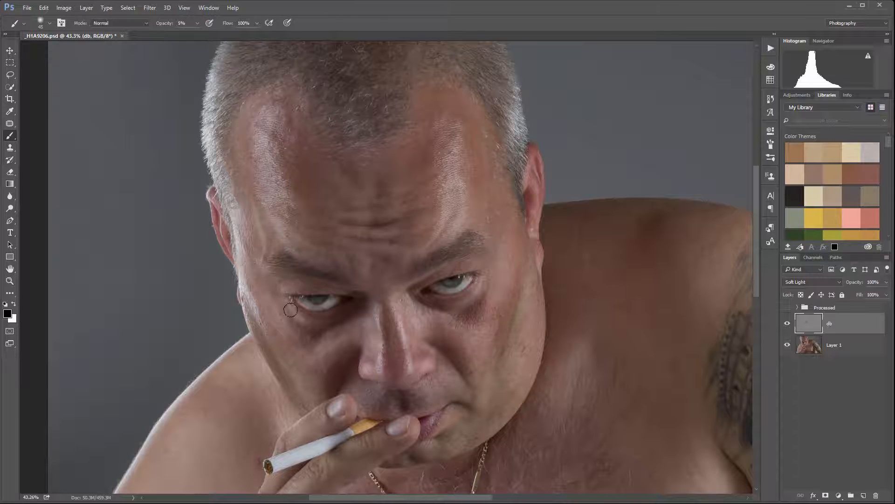
pyautogui.scroll(-2, 462, 291)
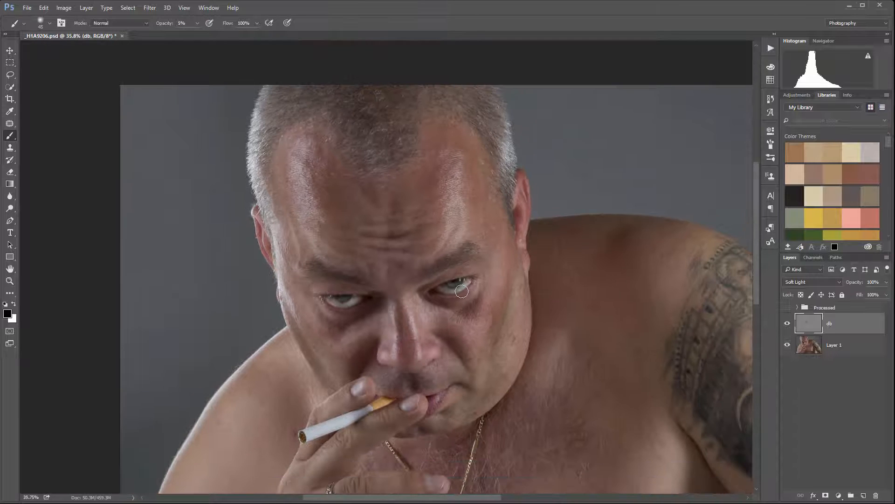
# - Hide the db layer and view the whole photo without the manual dodge and burn
pyautogui.click(788, 324)
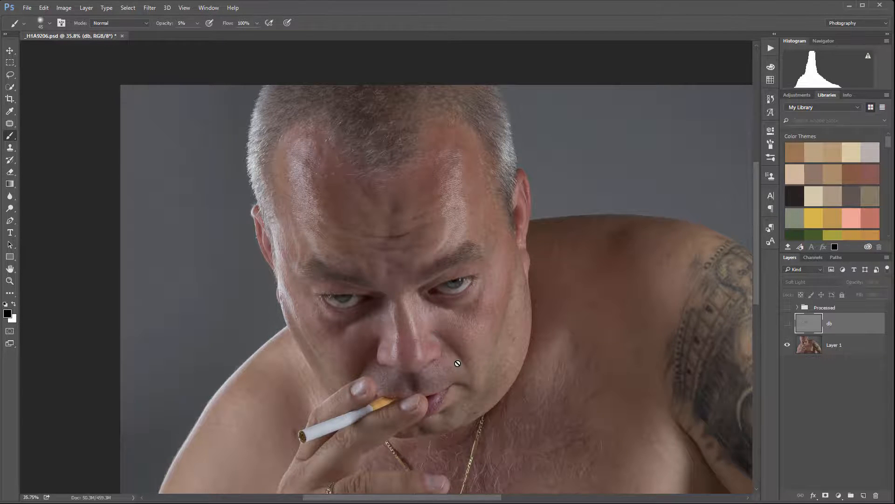
pyautogui.scroll(3, 457, 362)
pyautogui.scroll(-4, 420, 310)
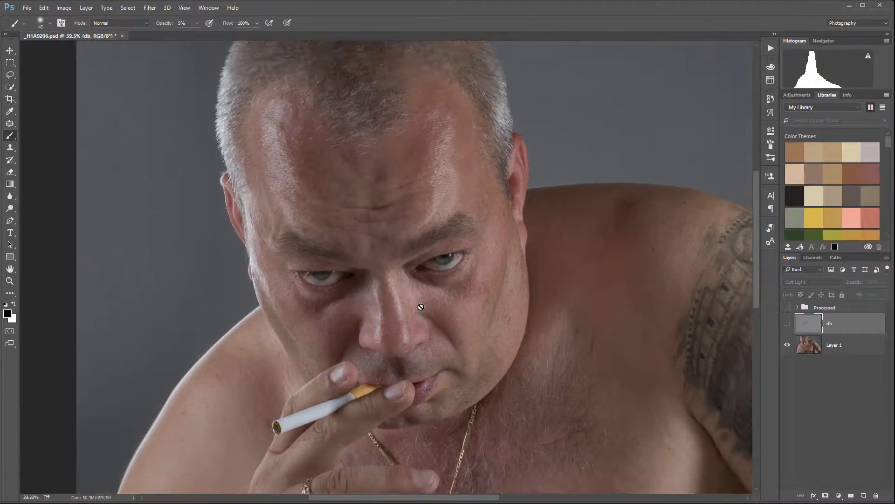
pyautogui.scroll(-2, 526, 241)
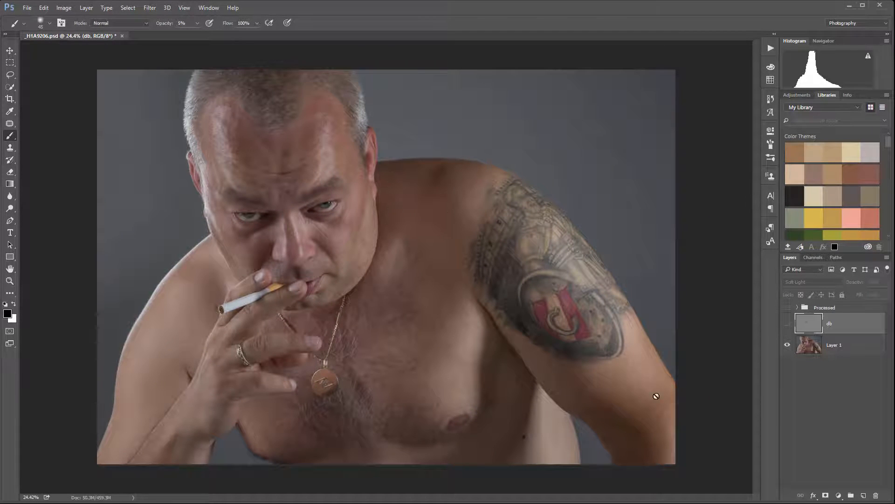
# - Duplicate Layer 1 and rename the copy as autodb
pyautogui.click(838, 345)
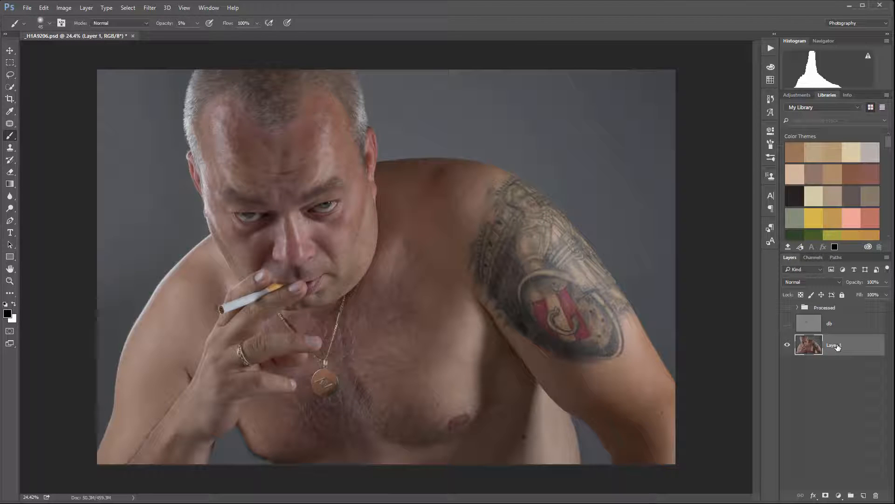
pyautogui.hotkey('ctrl', 'j')
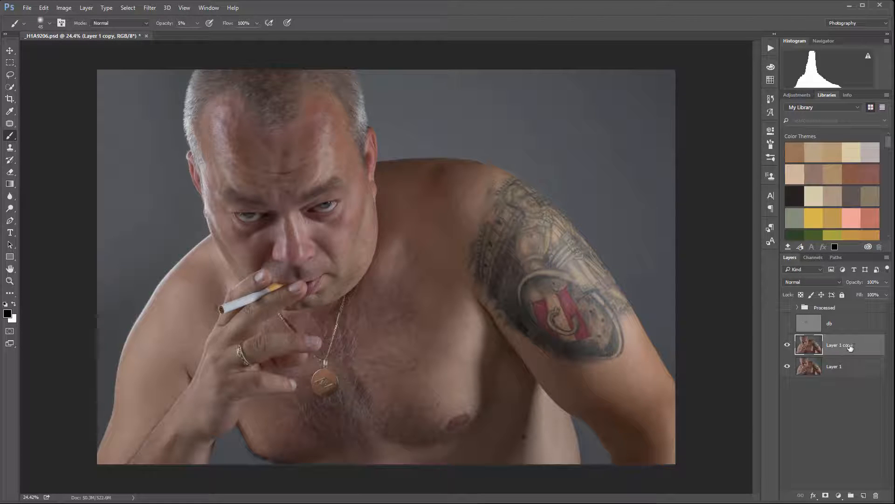
pyautogui.doubleClick(850, 345)
pyautogui.write('autodb')
pyautogui.press('Return')
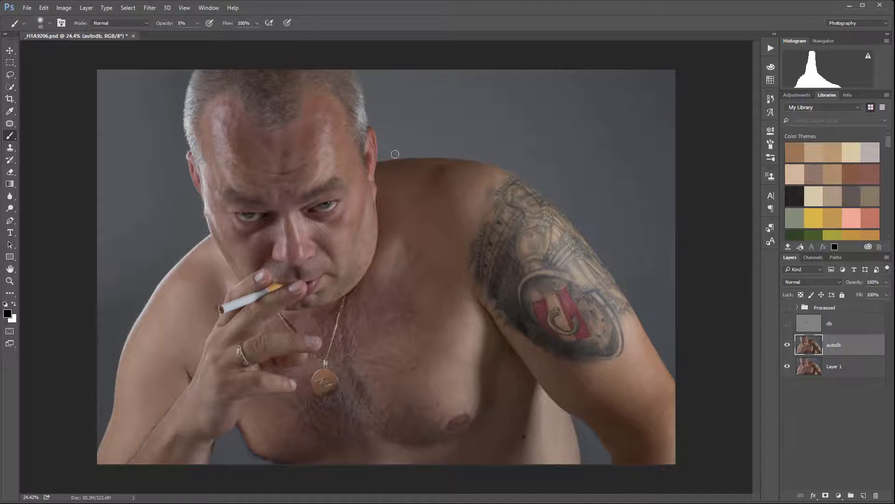
# - Start a Black & White adjustment on the autodb layer and set both reds and yellows to 172%
pyautogui.click(64, 8)
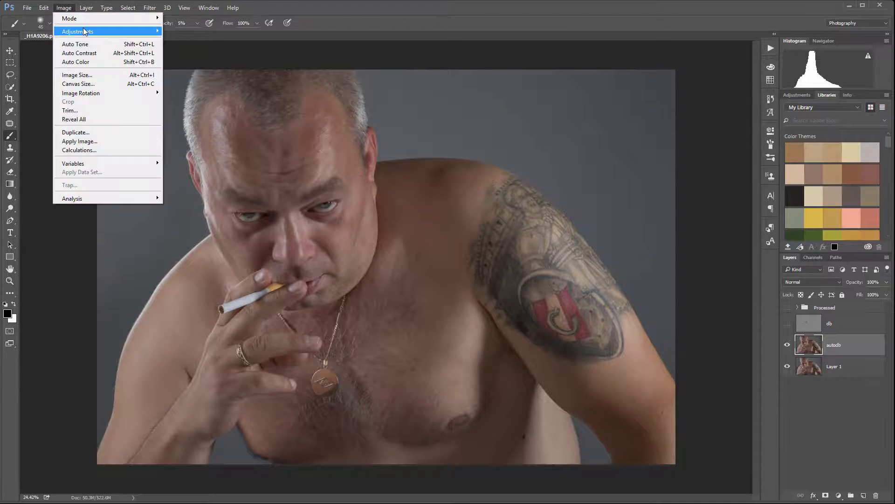
pyautogui.moveTo(86, 32)
pyautogui.click(257, 97)
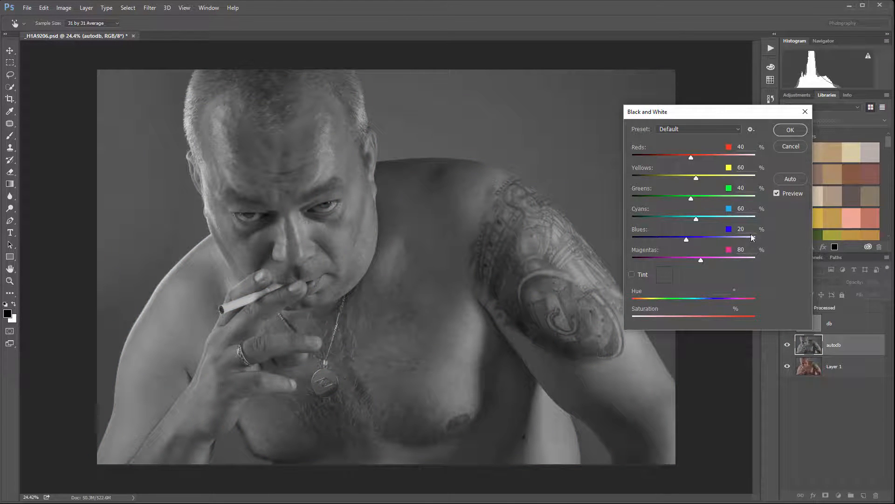
pyautogui.moveTo(692, 156); pyautogui.dragTo(723, 156)
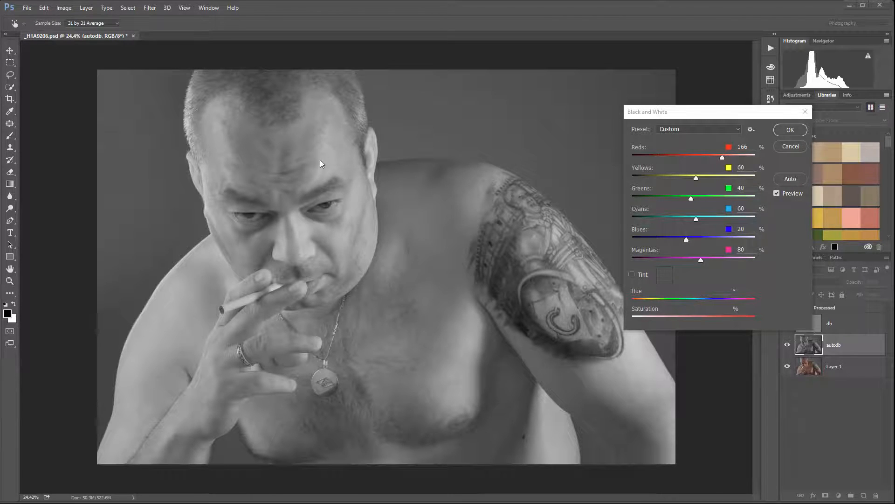
pyautogui.click(722, 156)
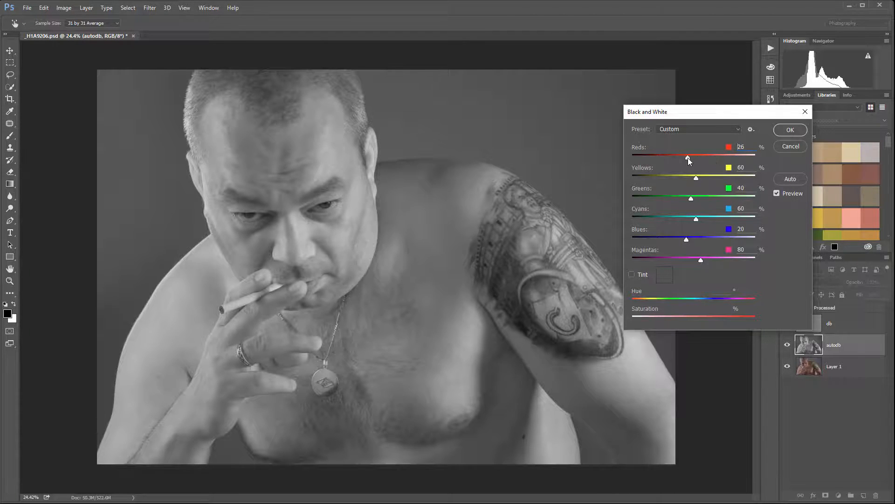
pyautogui.moveTo(688, 158); pyautogui.dragTo(724, 177)
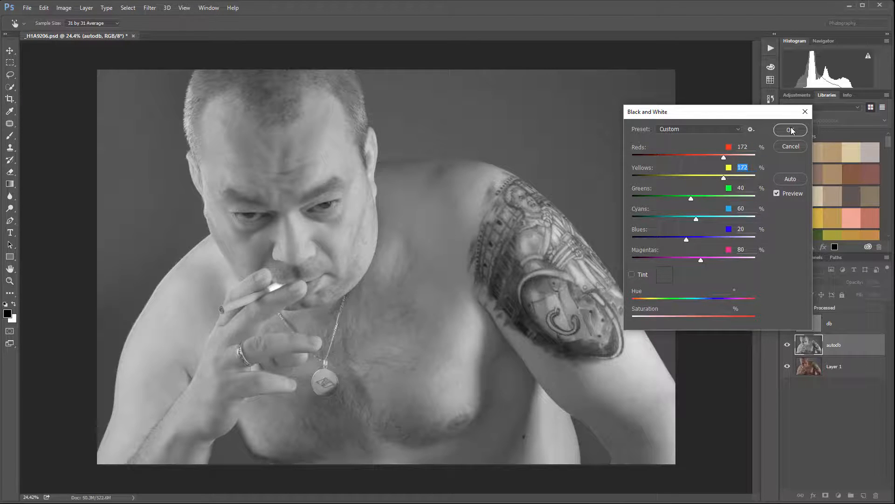
# - Lower cyans to 25%, blues to -32%, magentas to 25% and greens slightly, and apply the black and white conversion
pyautogui.moveTo(698, 220); pyautogui.dragTo(691, 260)
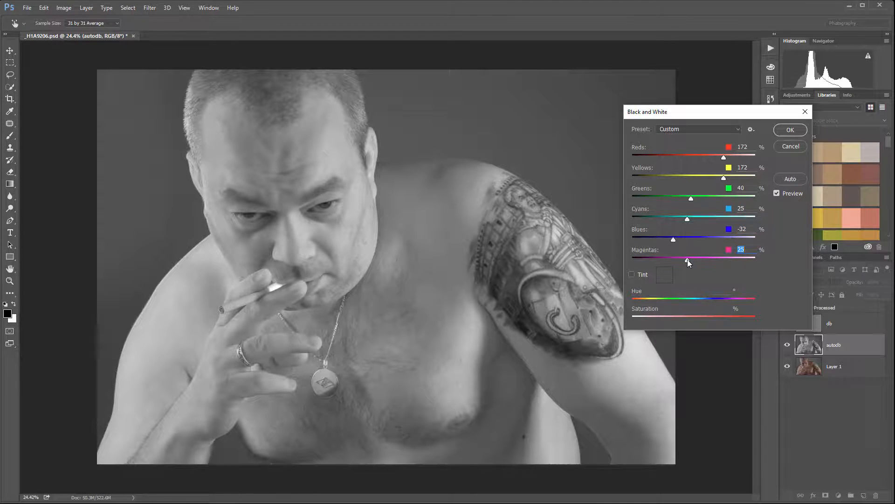
pyautogui.moveTo(692, 200)
pyautogui.mouseDown()
pyautogui.moveTo(633, 195)
pyautogui.moveTo(706, 203)
pyautogui.moveTo(689, 201)
pyautogui.mouseUp()
pyautogui.click(790, 130)
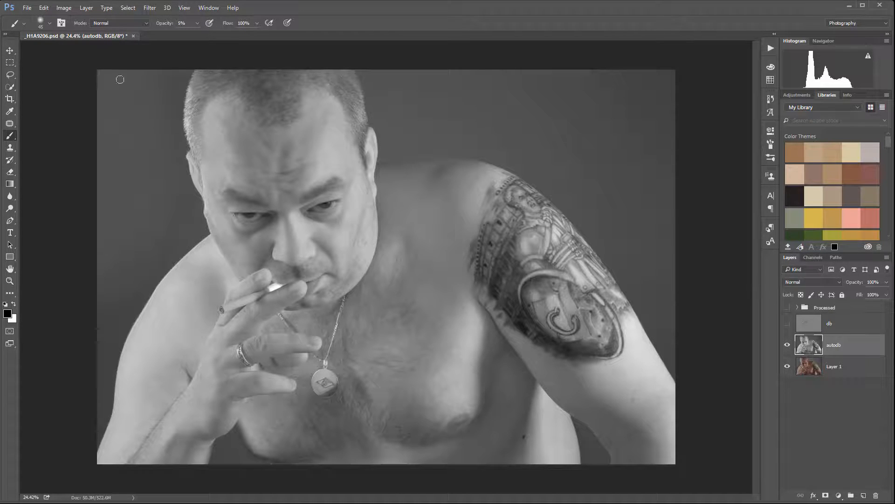
# - Start a Shadows/Highlights adjustment on autodb with all options shown and set both the shadows and highlights amounts to 100%
pyautogui.click(64, 8)
pyautogui.moveTo(73, 30)
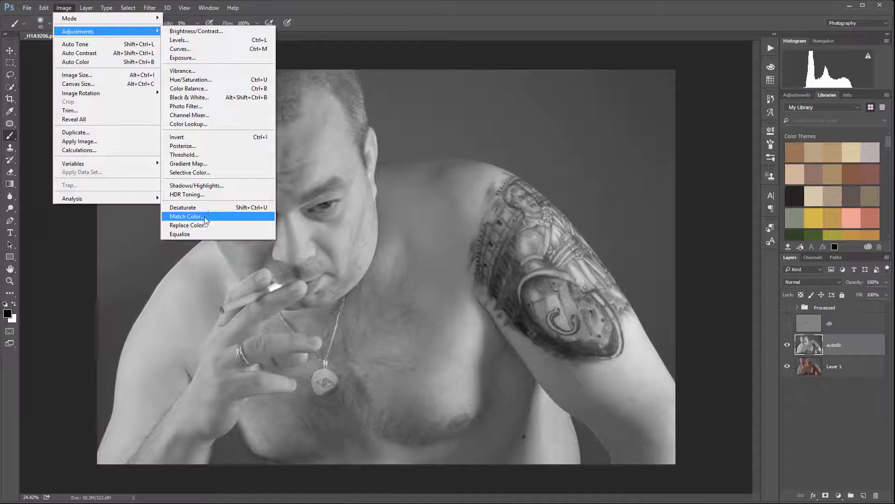
pyautogui.click(212, 186)
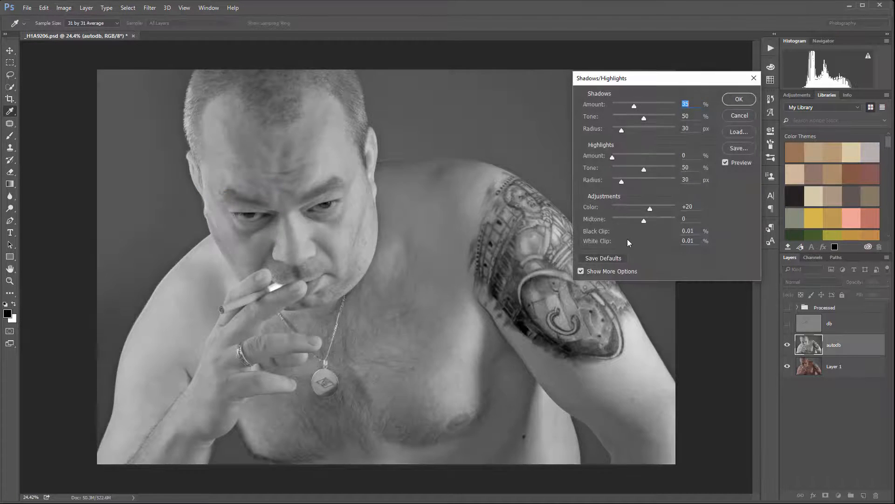
pyautogui.click(582, 271)
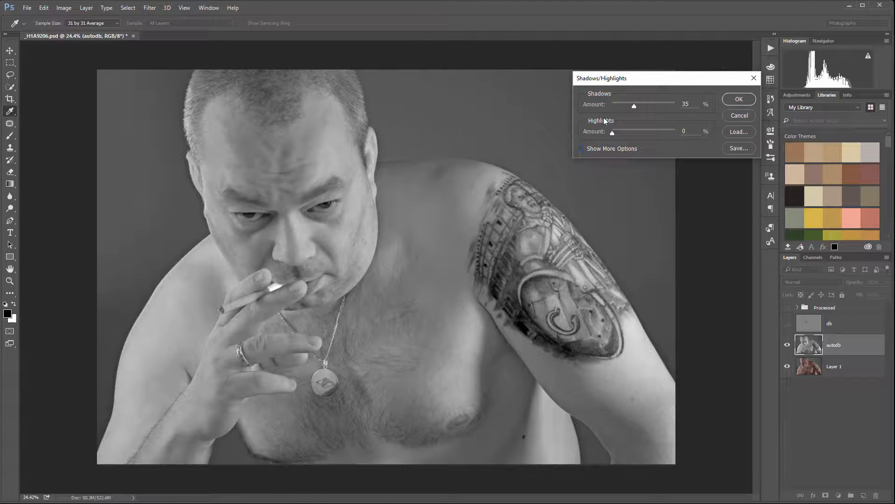
pyautogui.click(581, 148)
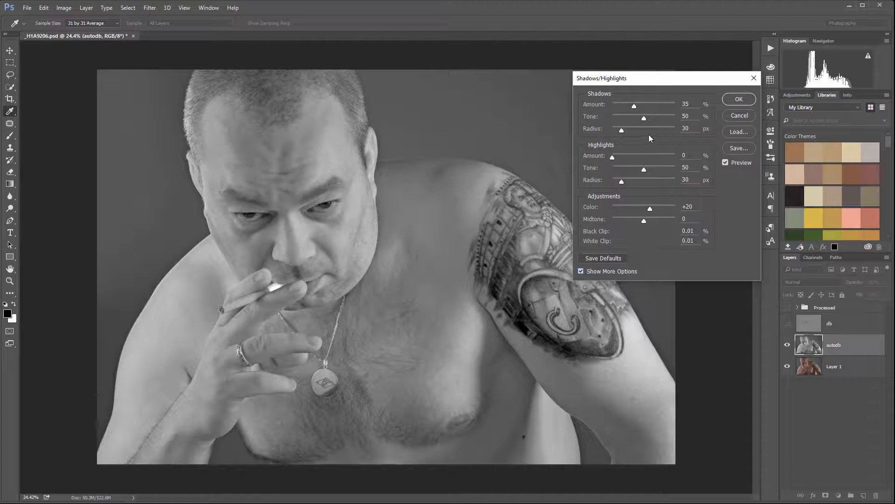
pyautogui.moveTo(634, 105); pyautogui.dragTo(694, 104)
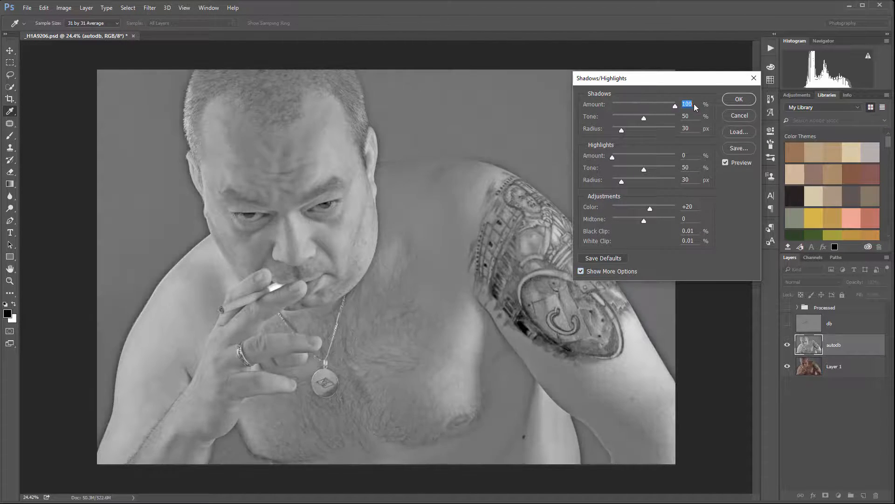
pyautogui.moveTo(612, 157); pyautogui.dragTo(700, 156)
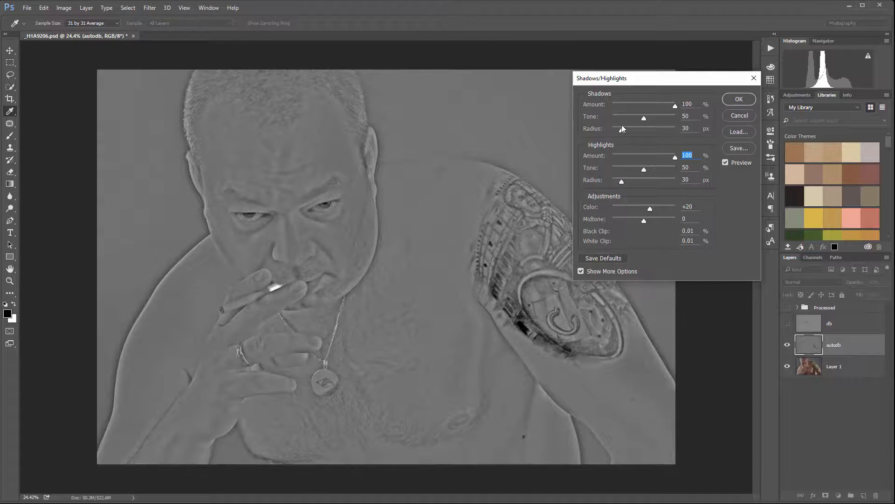
# - Reduce the shadows radius to 21 px and the highlights radius to 22 px
pyautogui.moveTo(623, 131); pyautogui.dragTo(623, 131)
pyautogui.moveTo(622, 183); pyautogui.dragTo(619, 183)
pyautogui.moveTo(620, 131); pyautogui.dragTo(618, 131)
# - Set the shadows tone to 33% and the highlights tone to 28%, and apply the Shadows/Highlights adjustment
pyautogui.moveTo(645, 117)
pyautogui.mouseDown()
pyautogui.moveTo(633, 117)
pyautogui.moveTo(651, 116)
pyautogui.moveTo(644, 120)
pyautogui.mouseUp()
pyautogui.moveTo(637, 118); pyautogui.dragTo(639, 120)
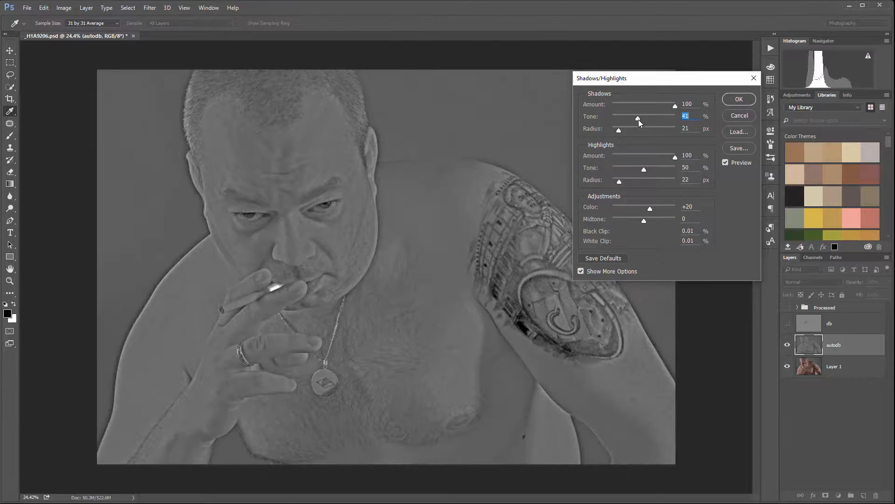
pyautogui.moveTo(644, 170); pyautogui.dragTo(630, 171)
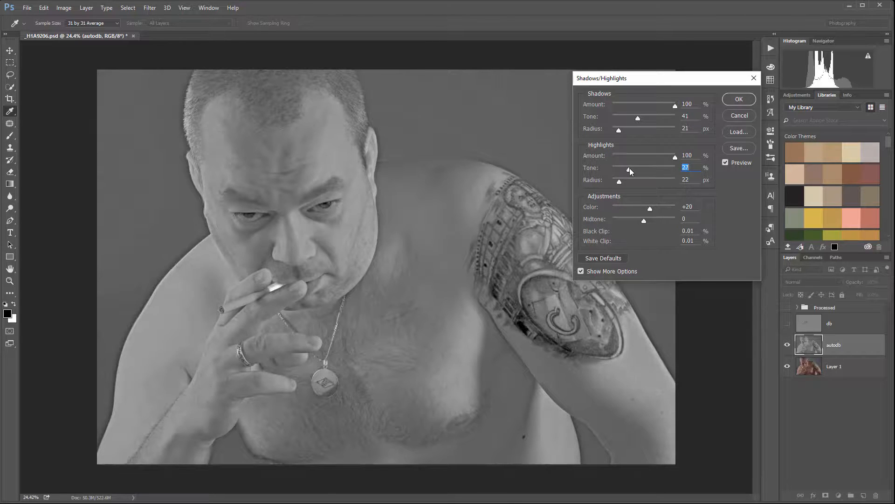
pyautogui.moveTo(636, 117)
pyautogui.mouseDown()
pyautogui.moveTo(617, 116)
pyautogui.moveTo(636, 119)
pyautogui.mouseUp()
pyautogui.moveTo(629, 170); pyautogui.dragTo(631, 169)
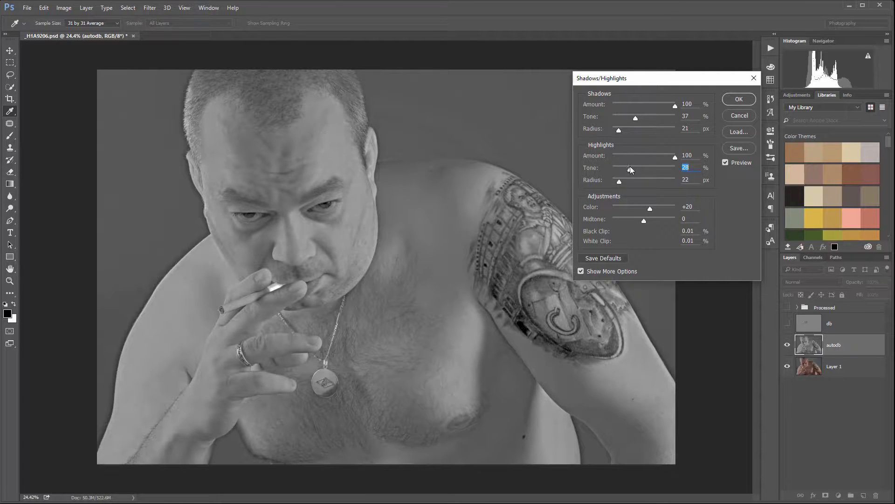
pyautogui.click(634, 114)
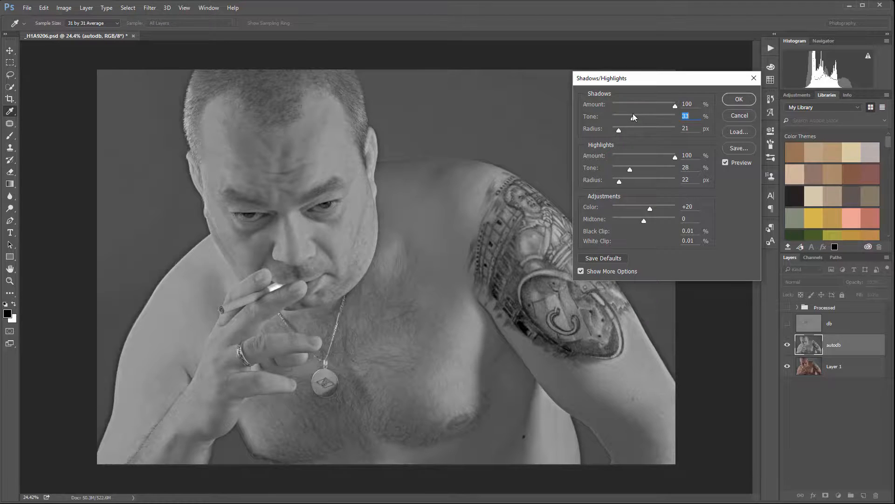
pyautogui.click(739, 99)
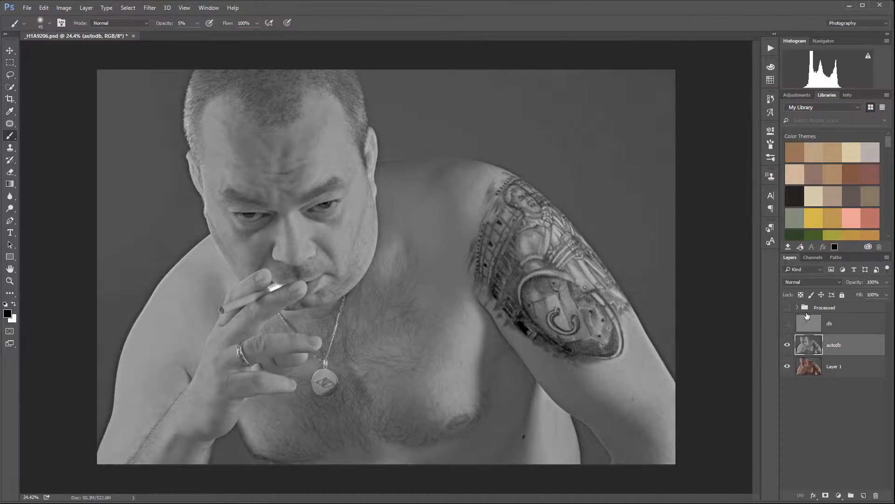
# - Set the autodb layer's blend mode to Soft Light and compare the photo with the layer hidden and shown
pyautogui.click(826, 281)
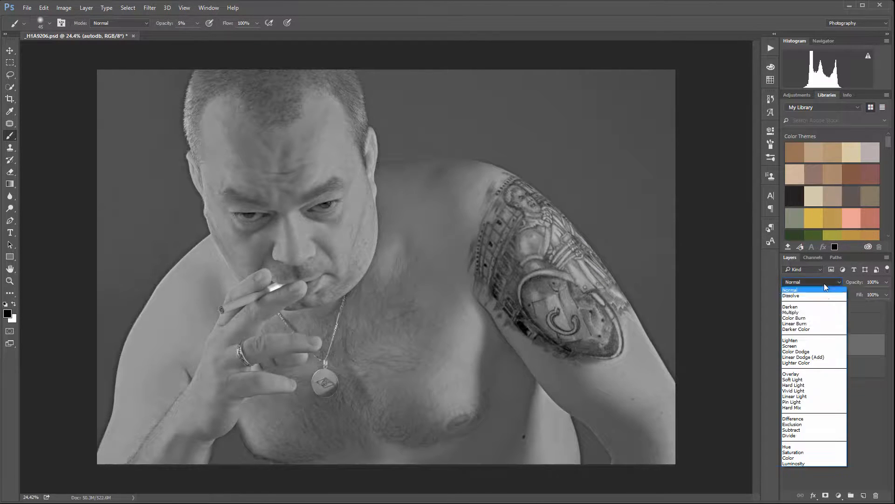
pyautogui.click(826, 380)
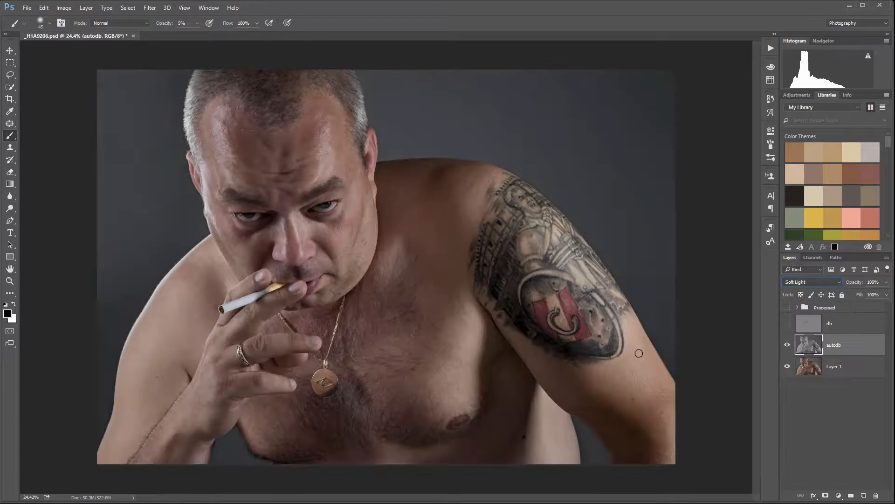
pyautogui.click(787, 345)
pyautogui.click(787, 345)
pyautogui.click(787, 345)
pyautogui.click(788, 346)
pyautogui.click(787, 345)
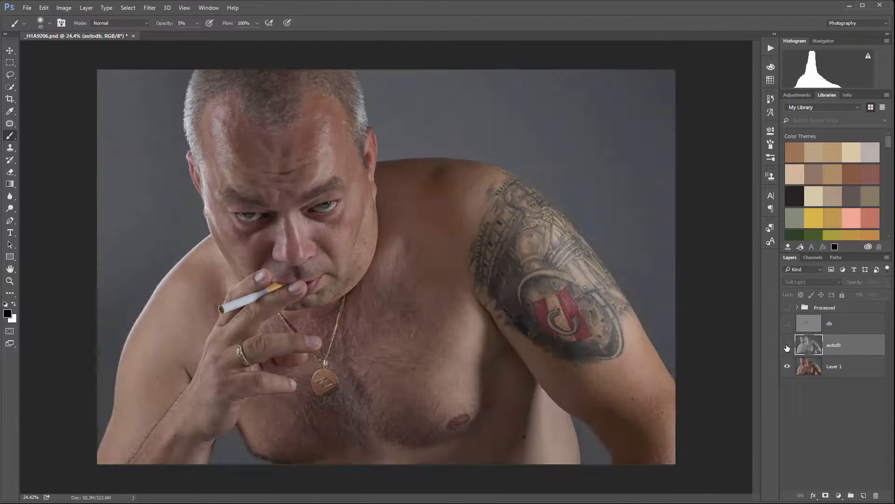
pyautogui.click(787, 346)
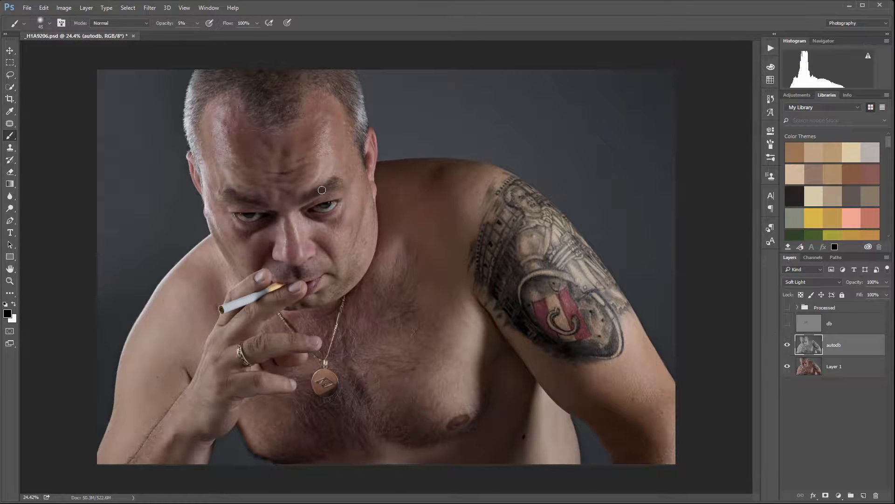
# - Switch to the Move tool and examine the automatic dodge and burn effect on the face and forehead up close
pyautogui.click(13, 54)
pyautogui.scroll(6, 312, 201)
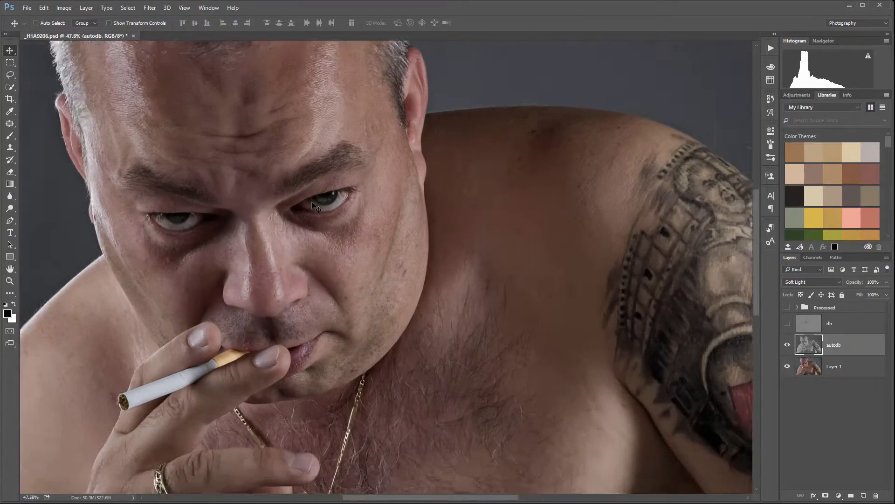
pyautogui.scroll(2, 362, 202)
pyautogui.scroll(-3, 364, 205)
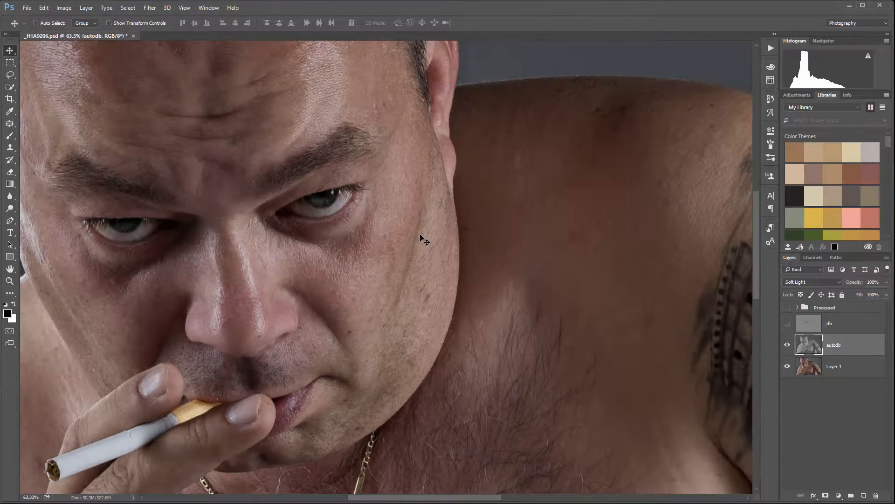
pyautogui.moveTo(424, 244); pyautogui.dragTo(488, 326)
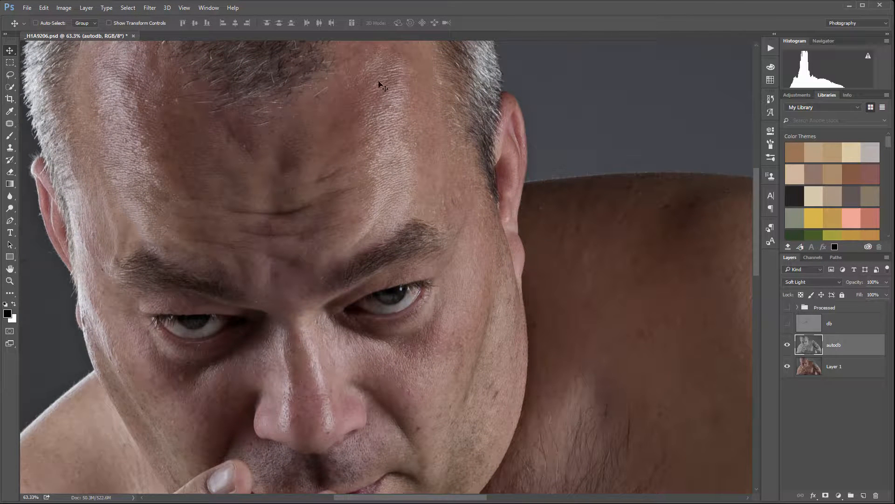
# - Start an Unsharp Mask filter on the autodb layer and raise its amount to 192%
pyautogui.click(152, 11)
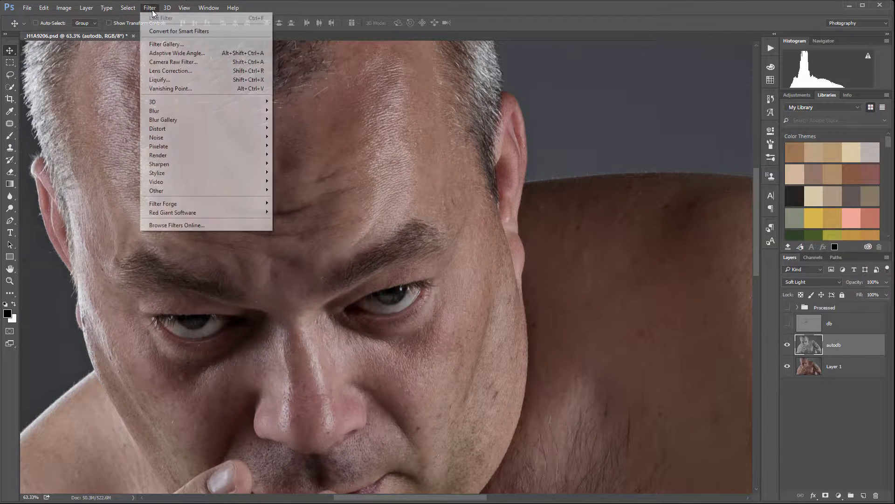
pyautogui.moveTo(227, 163)
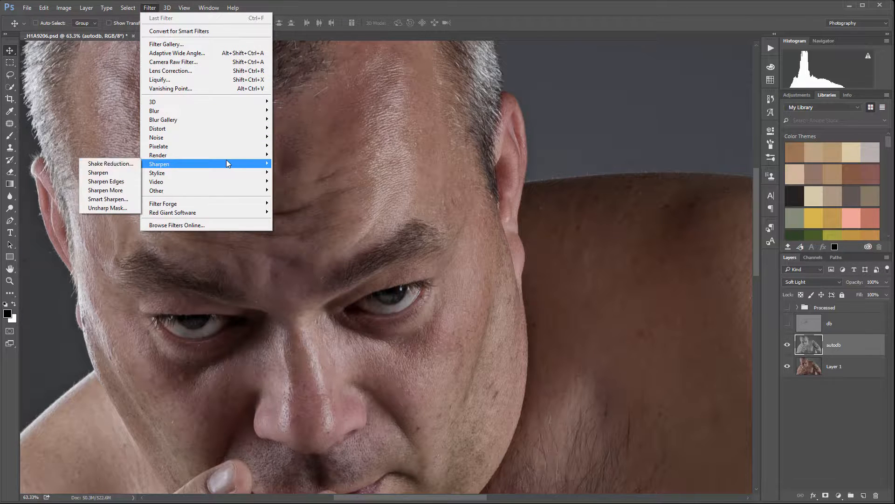
pyautogui.click(106, 206)
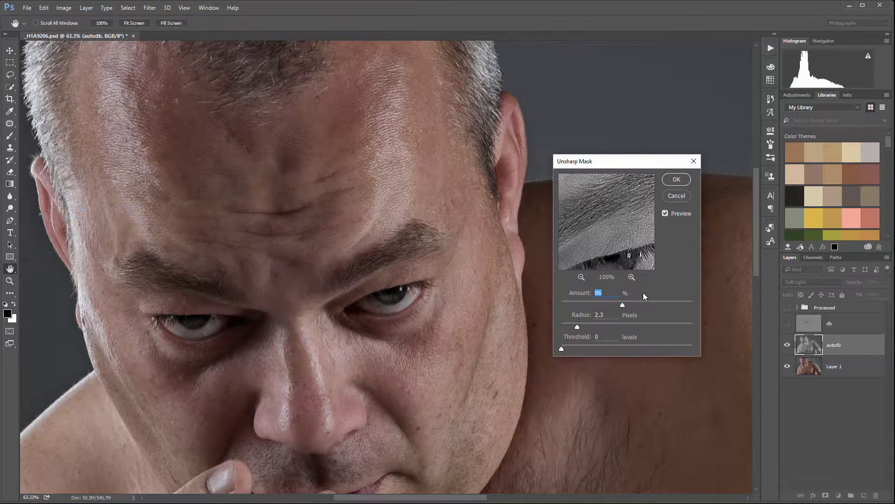
pyautogui.moveTo(607, 208); pyautogui.dragTo(609, 228)
pyautogui.moveTo(622, 304); pyautogui.dragTo(665, 305)
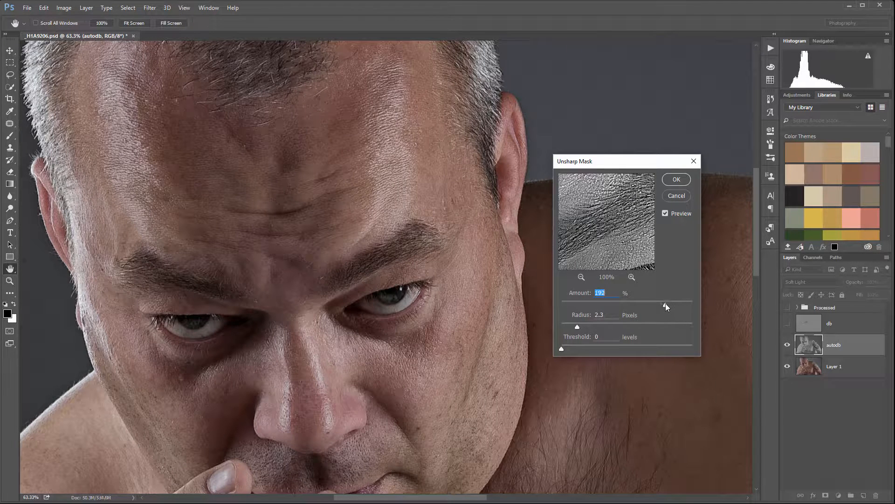
# - Compare the face with the Unsharp Mask preview switched off and on
pyautogui.click(665, 214)
pyautogui.click(666, 213)
pyautogui.click(665, 214)
pyautogui.click(665, 213)
# - Set the Unsharp Mask radius to 1.3 pixels, increase the amount further, and apply the filter
pyautogui.moveTo(584, 326); pyautogui.dragTo(610, 326)
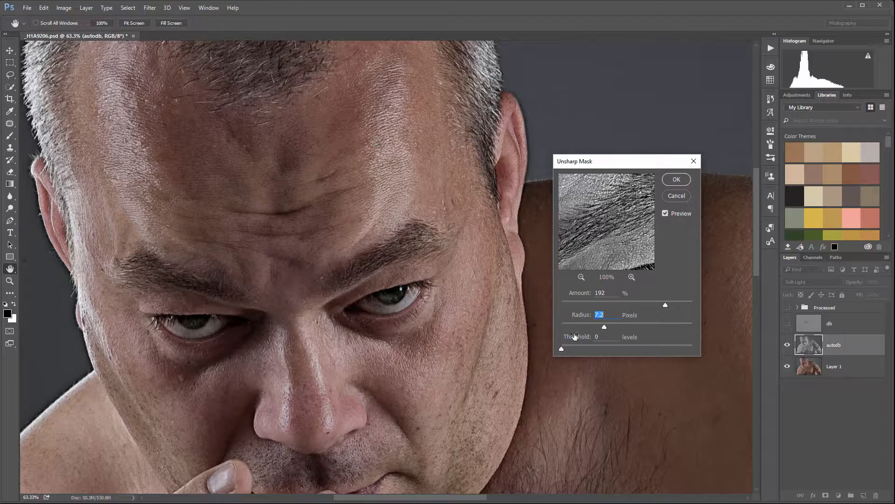
pyautogui.moveTo(574, 326); pyautogui.dragTo(569, 327)
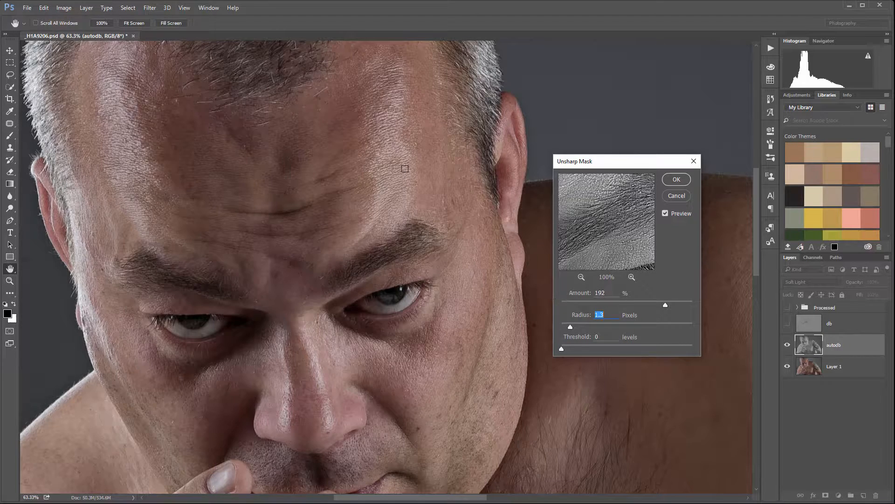
pyautogui.moveTo(664, 306); pyautogui.dragTo(685, 302)
pyautogui.click(673, 179)
pyautogui.scroll(-5, 418, 220)
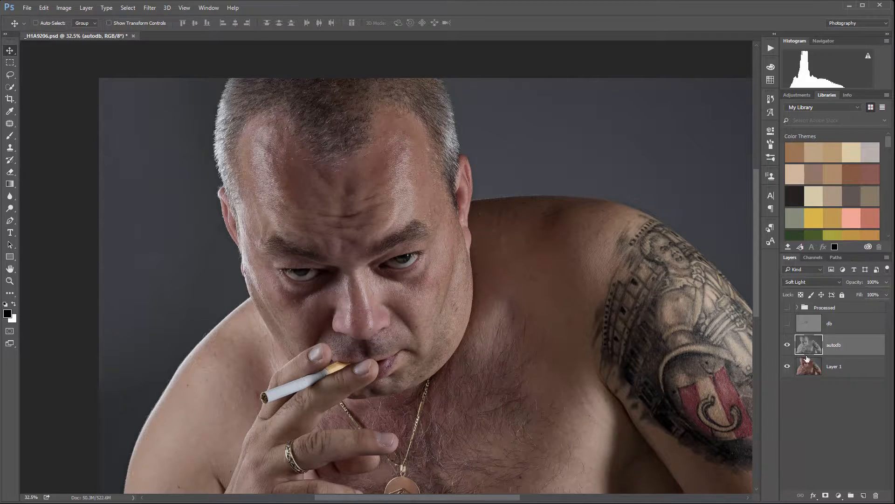
# - Lower the autodb layer's opacity to 73%, compare the photo with the layer shown and hidden, and leave it hidden
pyautogui.click(887, 285)
pyautogui.moveTo(887, 293); pyautogui.dragTo(872, 346)
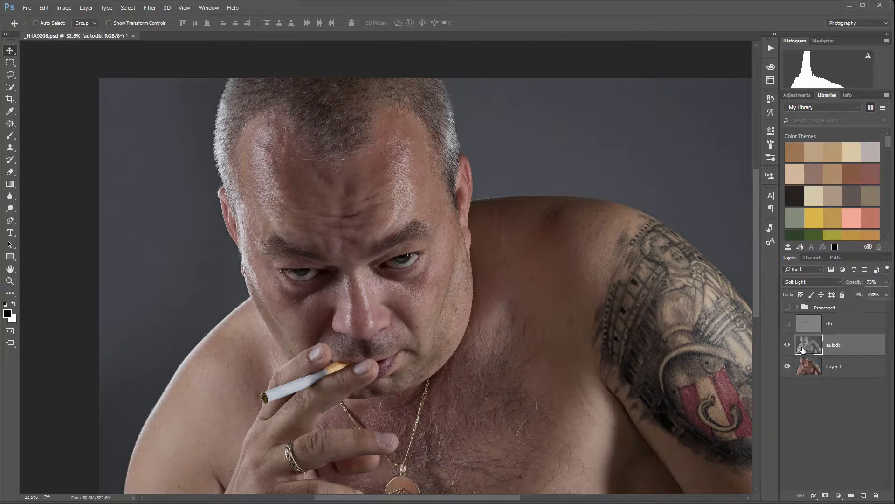
pyautogui.click(787, 345)
pyautogui.click(787, 346)
pyautogui.click(788, 345)
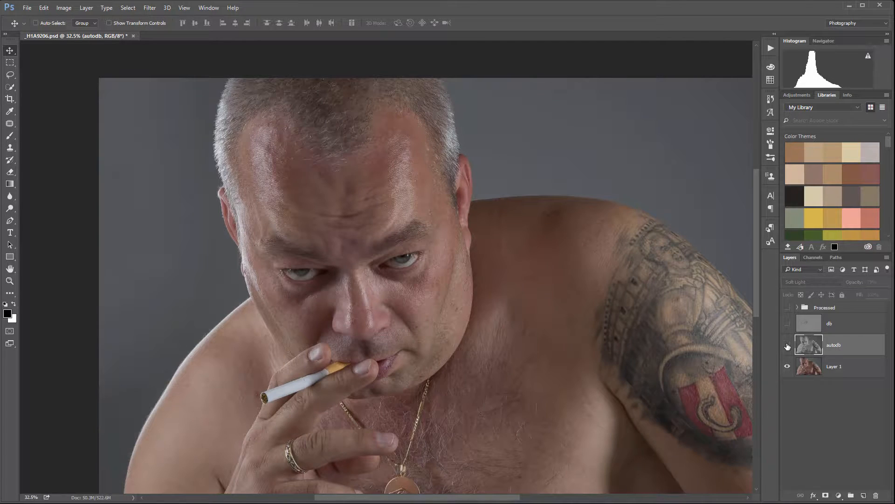
pyautogui.click(787, 345)
pyautogui.click(787, 346)
pyautogui.click(787, 346)
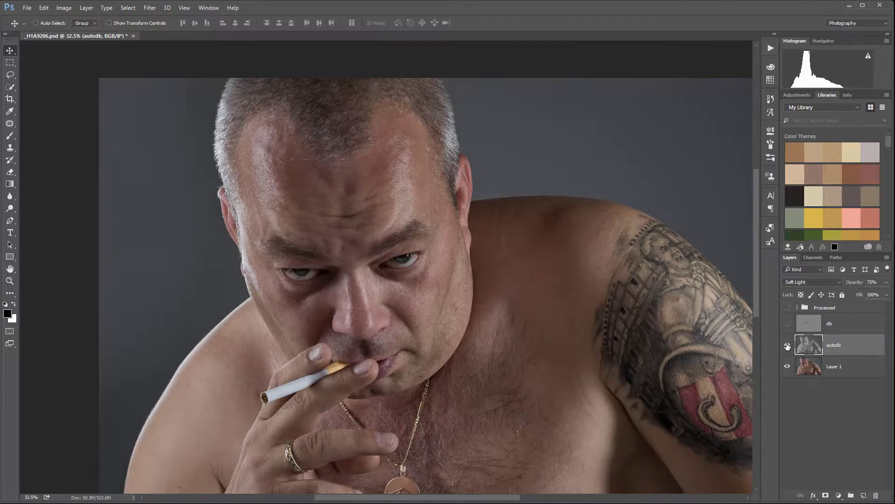
pyautogui.click(787, 346)
pyautogui.click(788, 346)
pyautogui.click(788, 345)
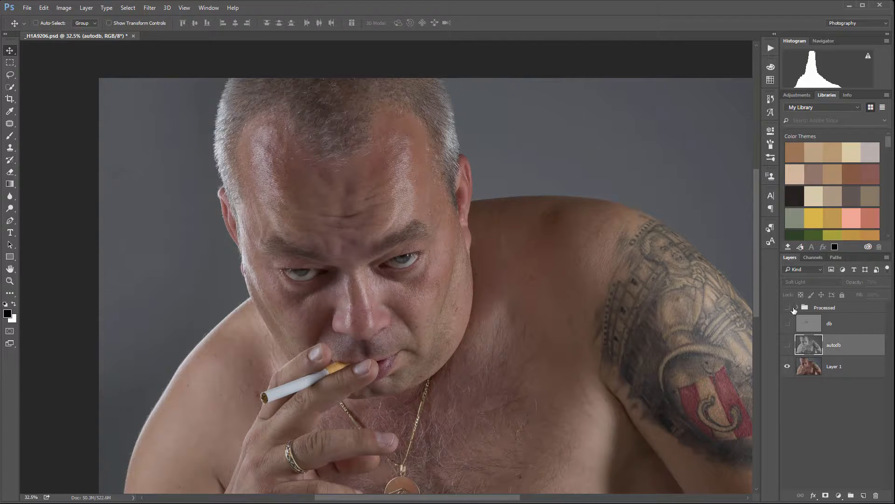
# - Show the Processed group and compare the whole finished portrait with the unprocessed photo
pyautogui.click(788, 308)
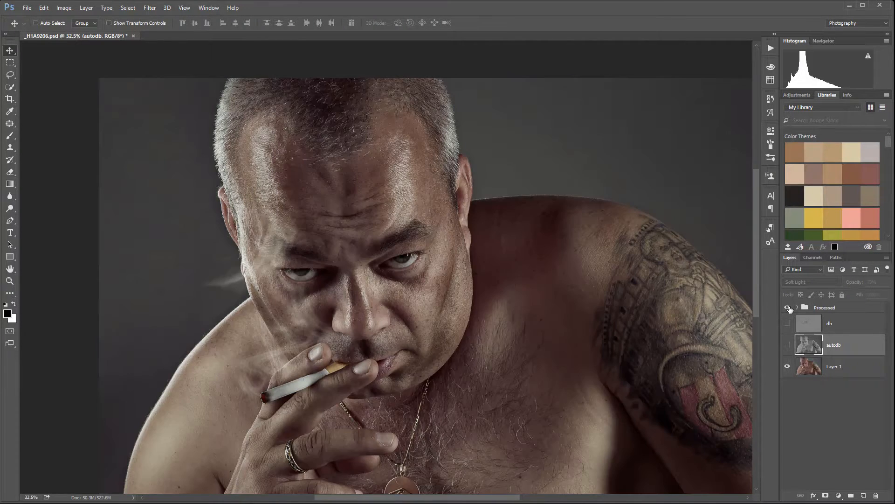
pyautogui.hotkey('ctrl', '0')
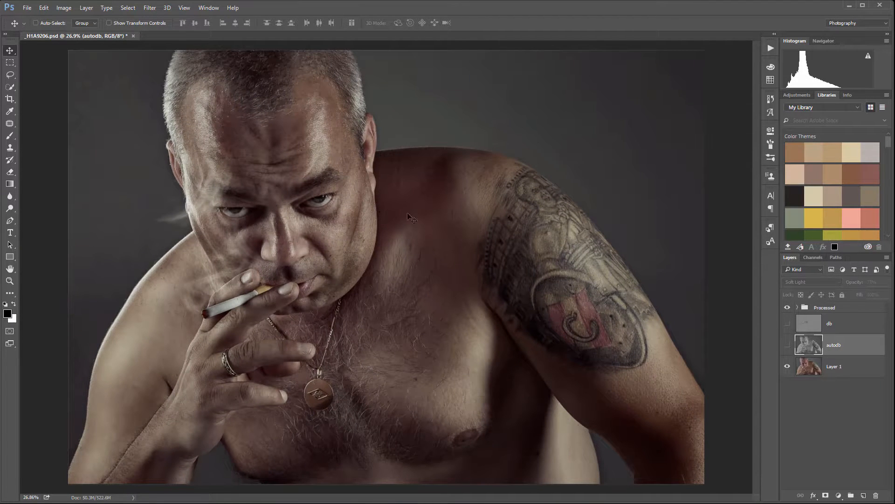
pyautogui.click(788, 308)
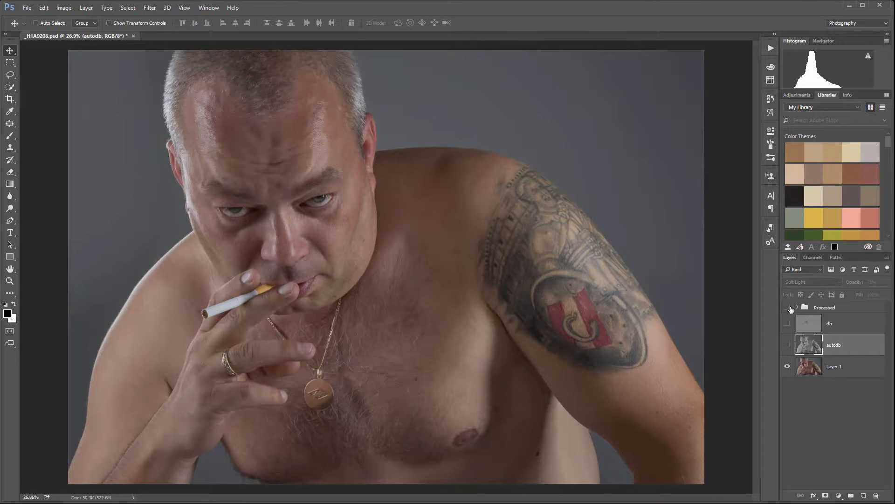
pyautogui.click(789, 308)
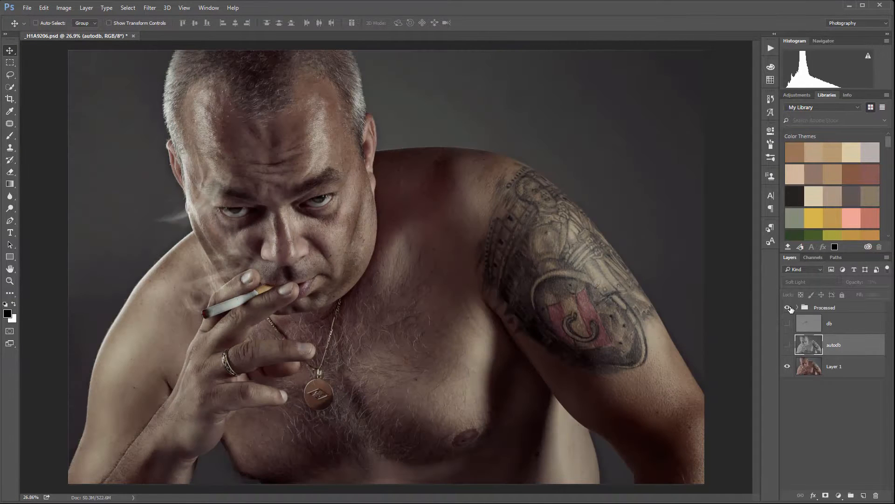
pyautogui.click(789, 307)
pyautogui.click(790, 308)
# - Expand the Processed group, look through its adjustment and dodge-and-burn layers, and collapse it again
pyautogui.click(799, 308)
pyautogui.scroll(-3, 812, 341)
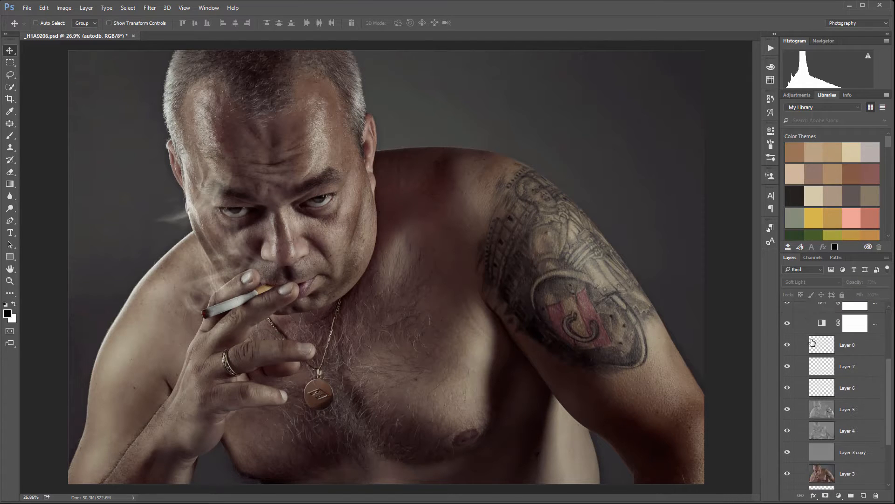
pyautogui.scroll(-3, 812, 342)
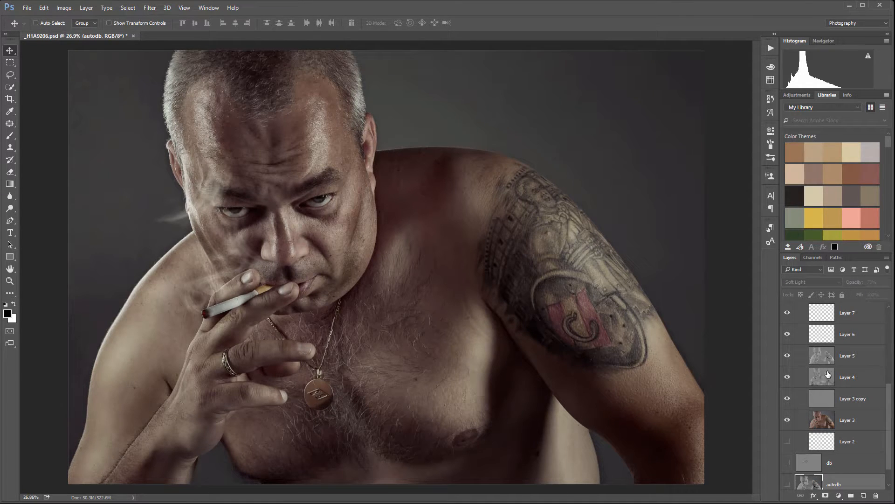
pyautogui.scroll(6, 829, 384)
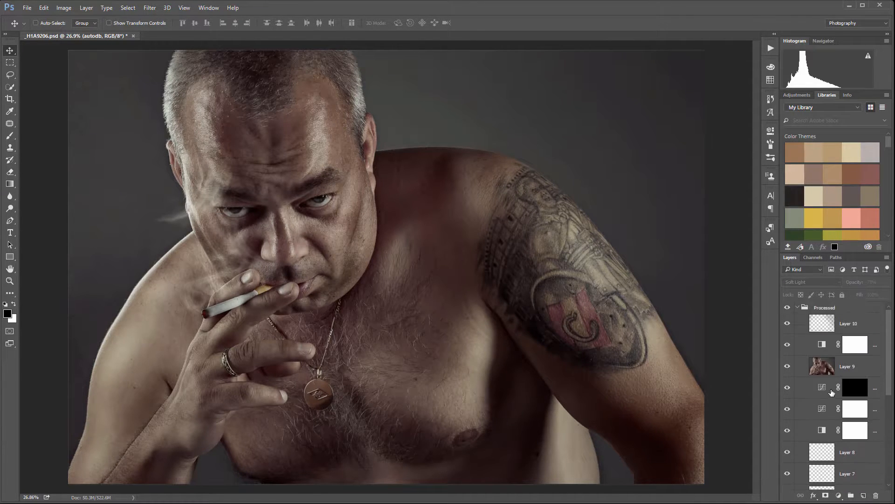
pyautogui.click(798, 307)
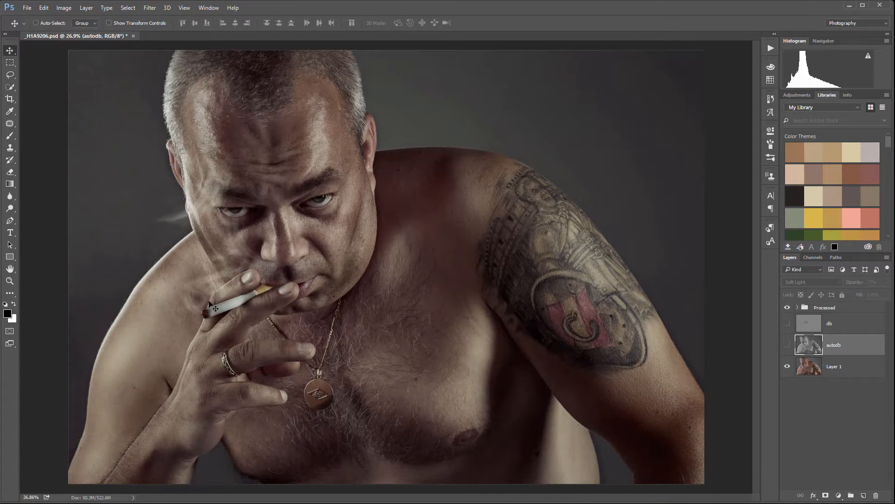
# - Toggle the Processed group's visibility several times for a final before-and-after comparison, leaving it shown
pyautogui.click(788, 308)
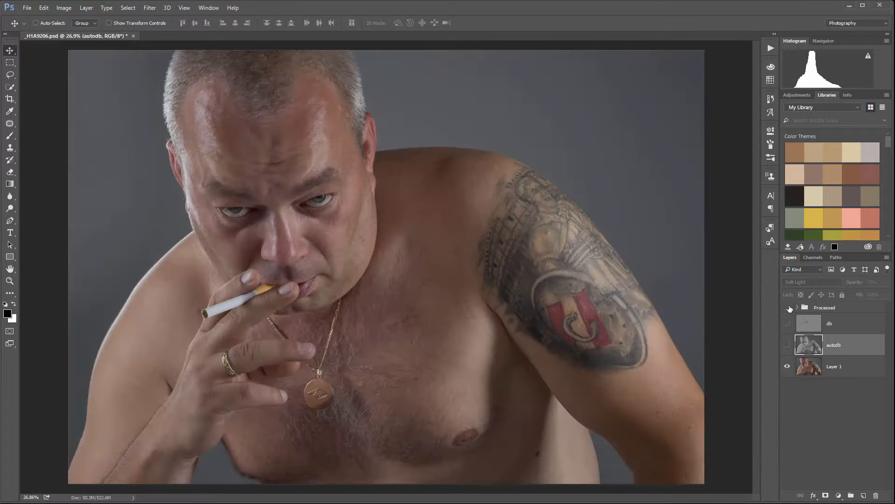
pyautogui.click(788, 308)
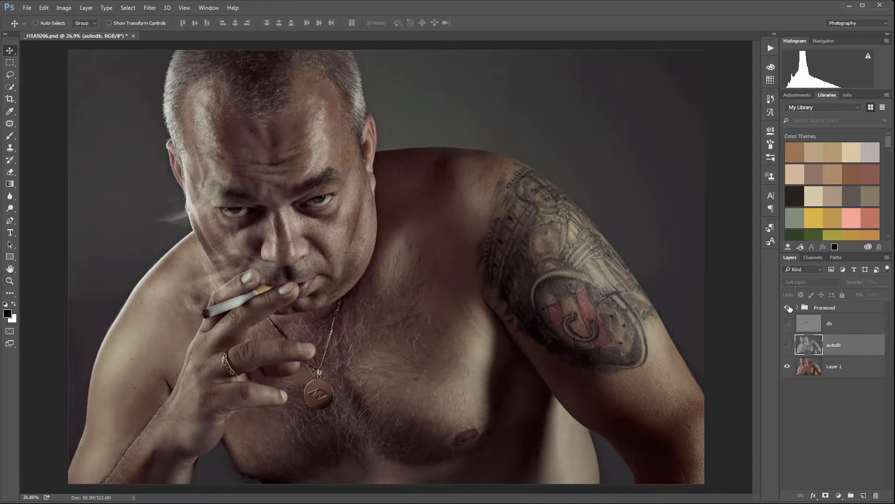
pyautogui.click(789, 307)
pyautogui.click(789, 308)
pyautogui.click(789, 308)
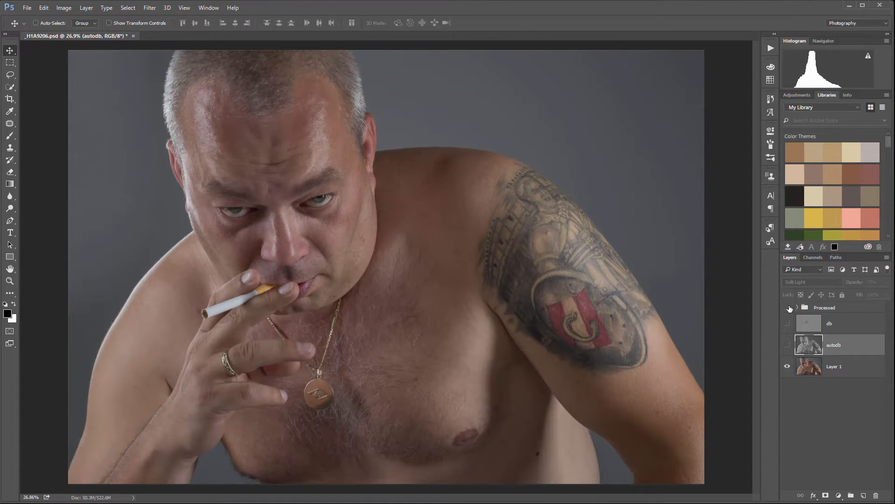
pyautogui.click(789, 308)
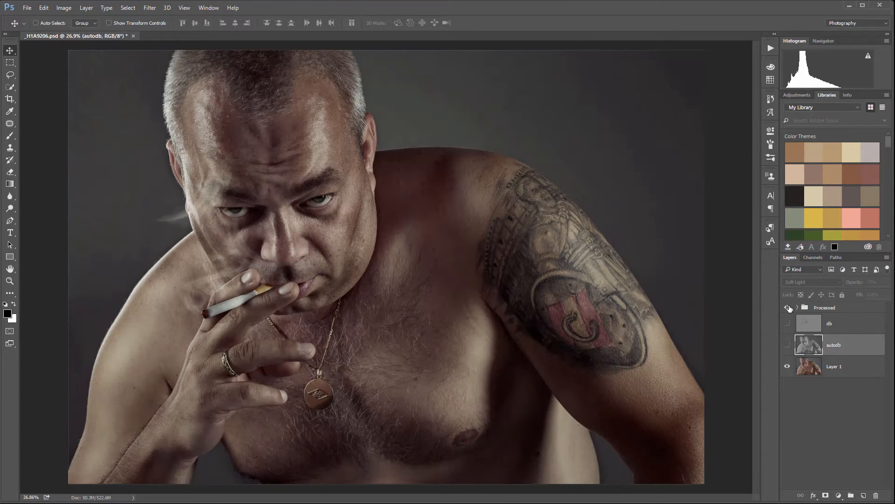